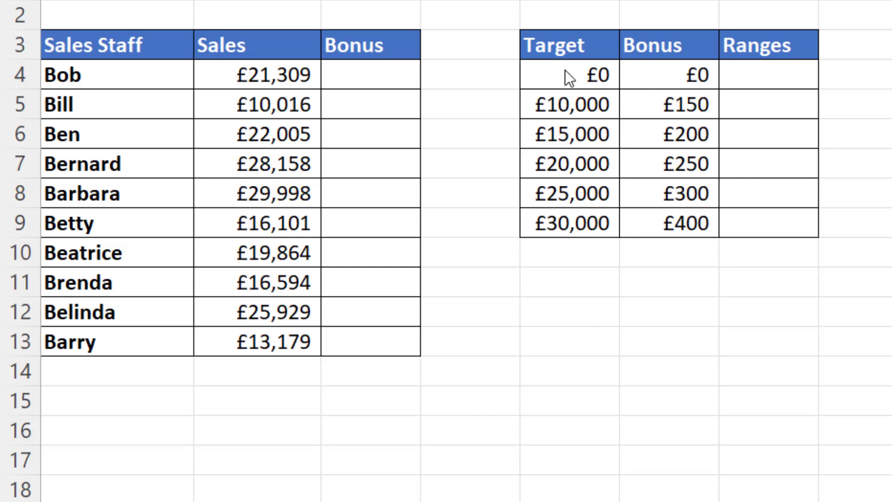
pyautogui.moveTo(598, 73); pyautogui.dragTo(589, 218)
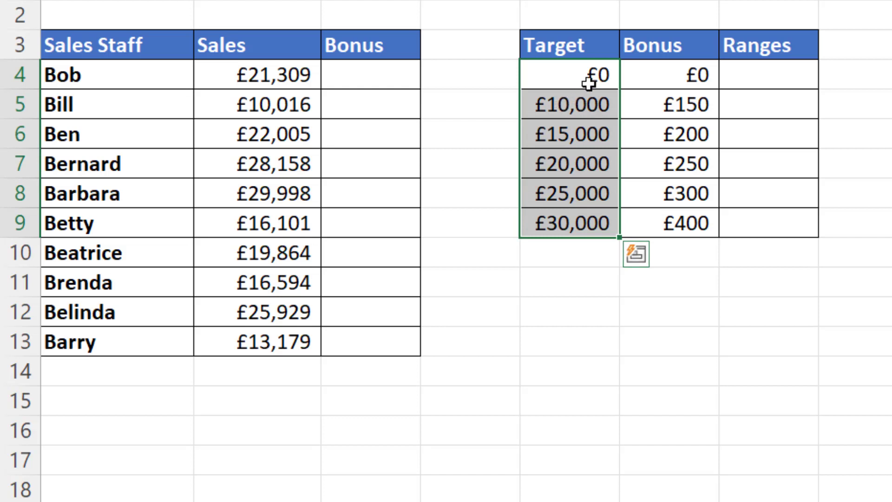
pyautogui.moveTo(600, 74); pyautogui.dragTo(601, 221)
pyautogui.click(598, 75)
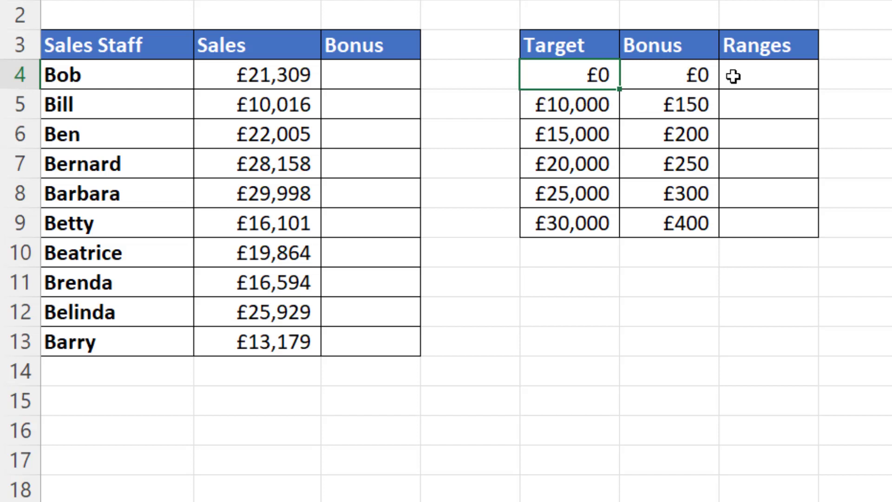
pyautogui.click(803, 87)
pyautogui.hotkey('ctrl', 'd')
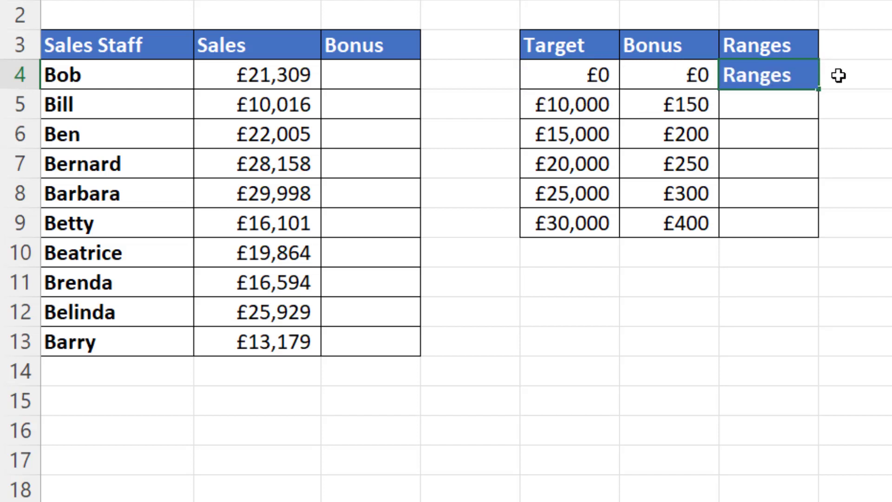
pyautogui.hotkey('ctrl', 'z')
pyautogui.write('0')
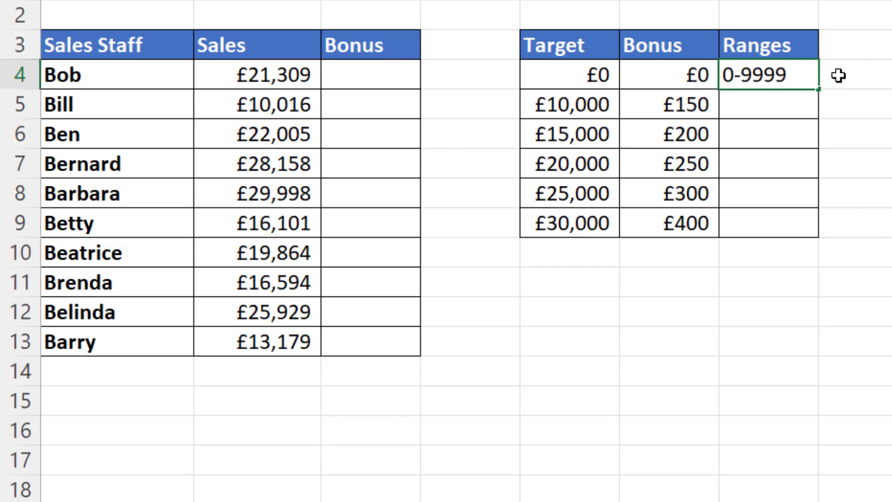
pyautogui.write('-9999')
pyautogui.press('Return')
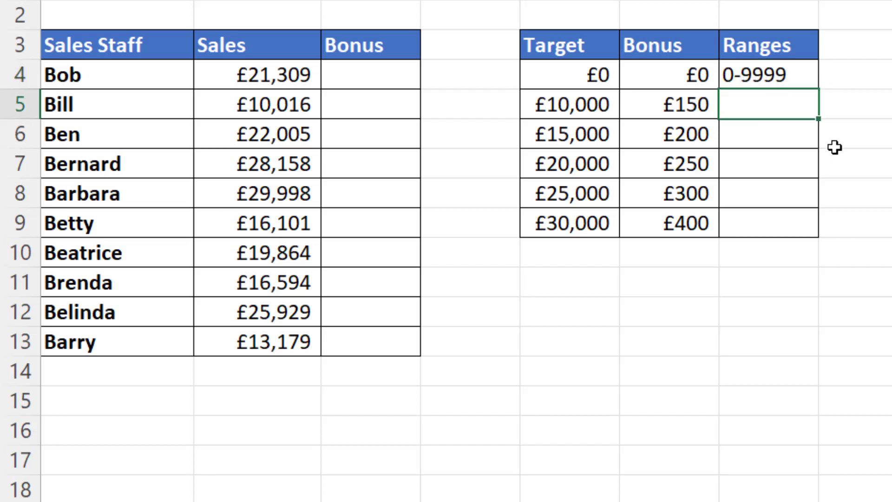
pyautogui.write('10')
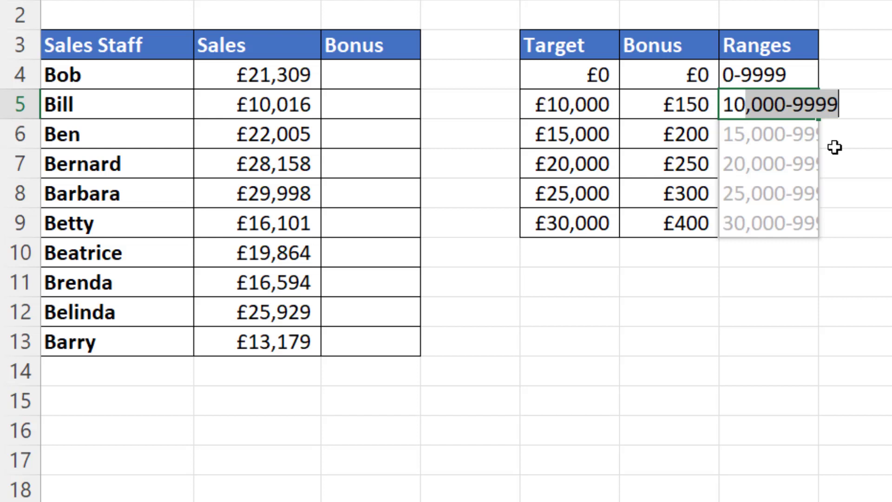
pyautogui.write('000')
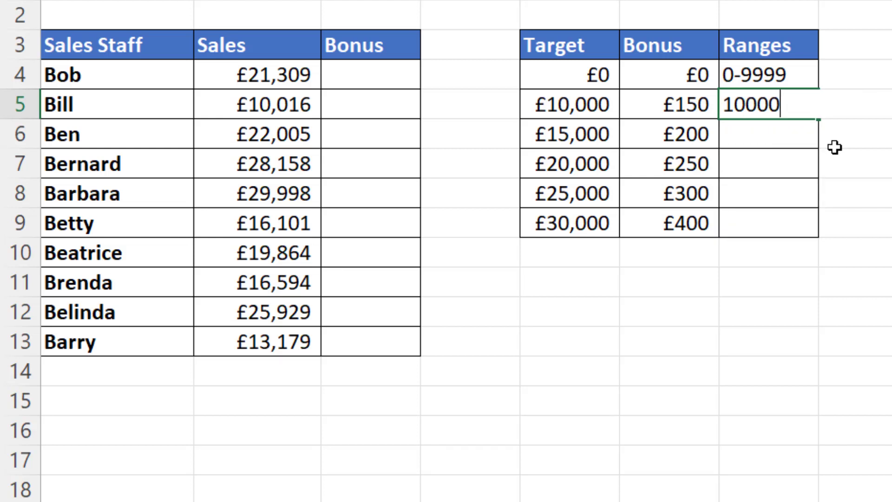
pyautogui.write('-1499')
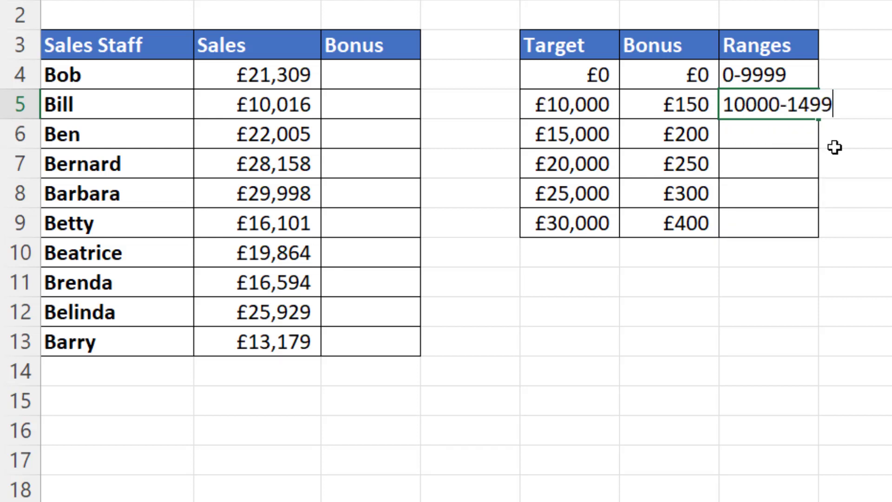
pyautogui.write('9')
pyautogui.press('Return')
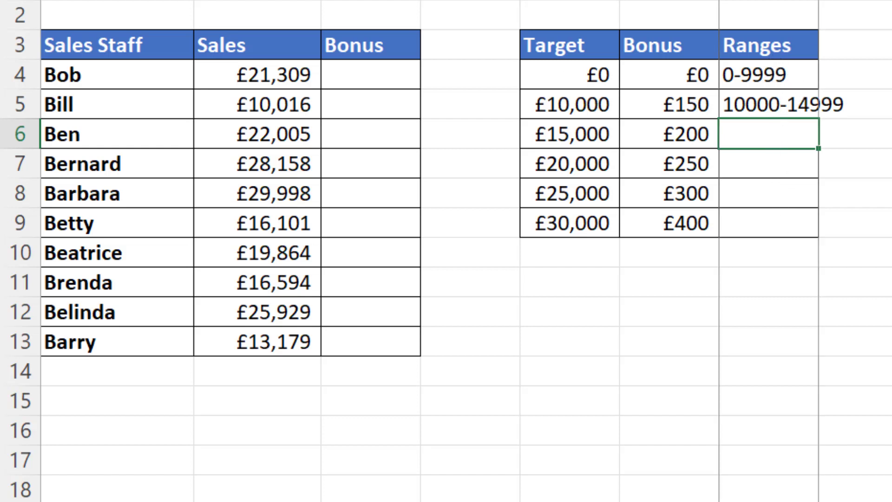
pyautogui.doubleClick(818, 0)
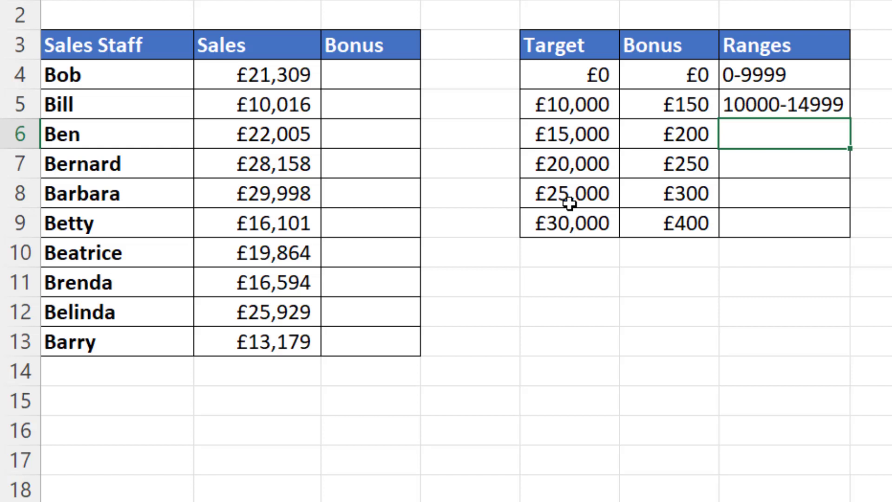
# - Enter =VLOOKUP(B4,$E$4:$F$9,2) in C4, giving Bob's bonus of 250
pyautogui.click(353, 74)
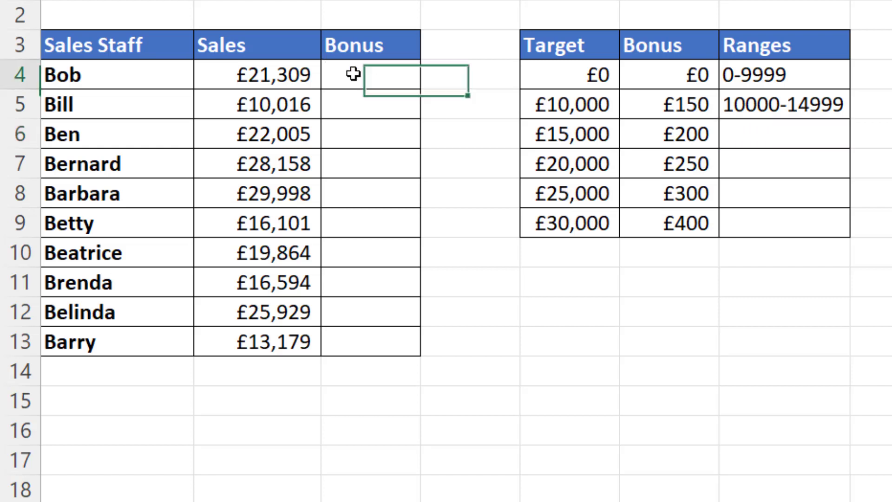
pyautogui.write('=vl')
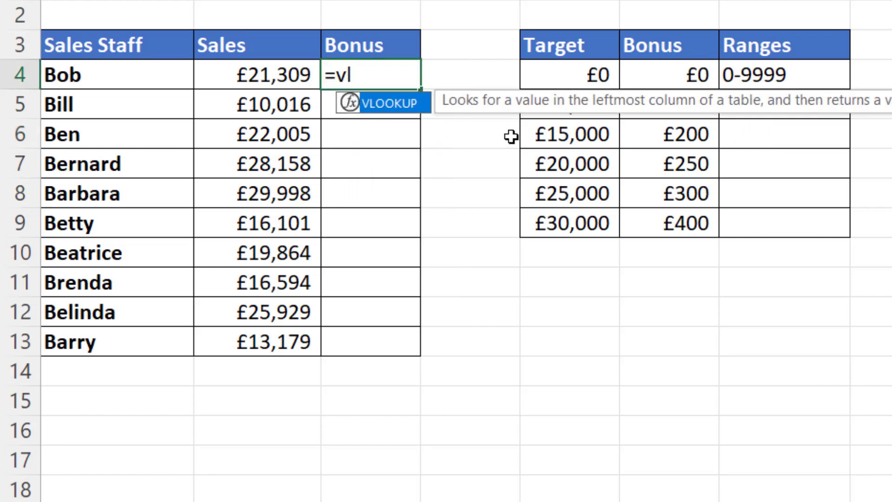
pyautogui.press('Tab')
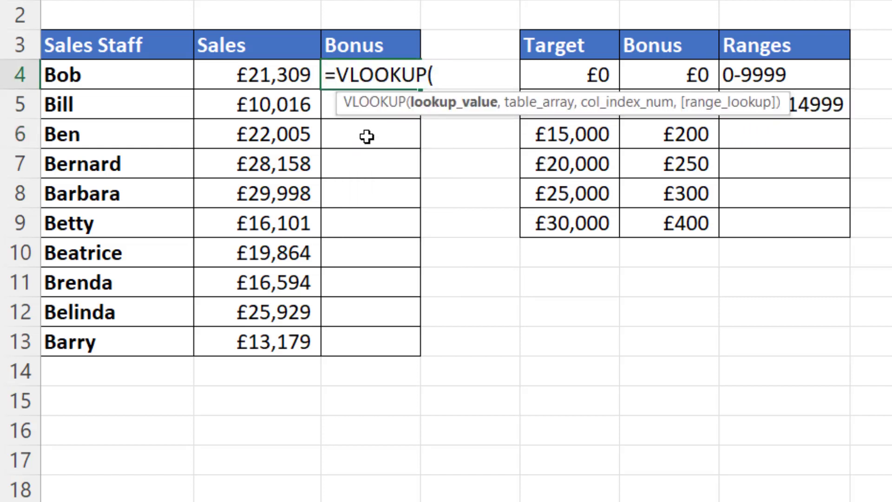
pyautogui.click(263, 76)
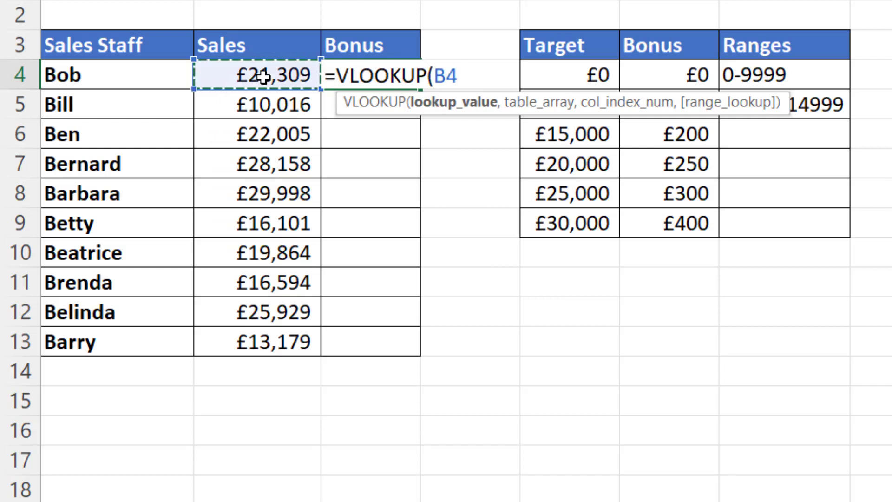
pyautogui.write(',')
pyautogui.moveTo(581, 72); pyautogui.dragTo(679, 223)
pyautogui.press('F4')
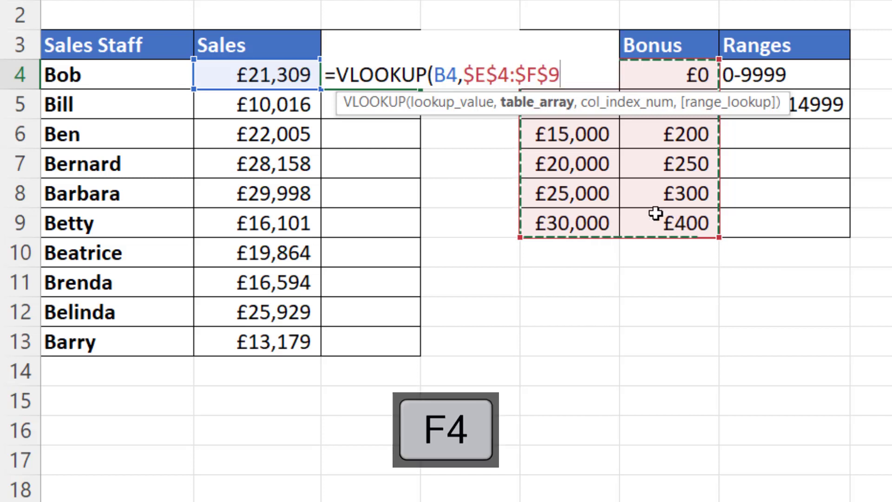
pyautogui.write(',')
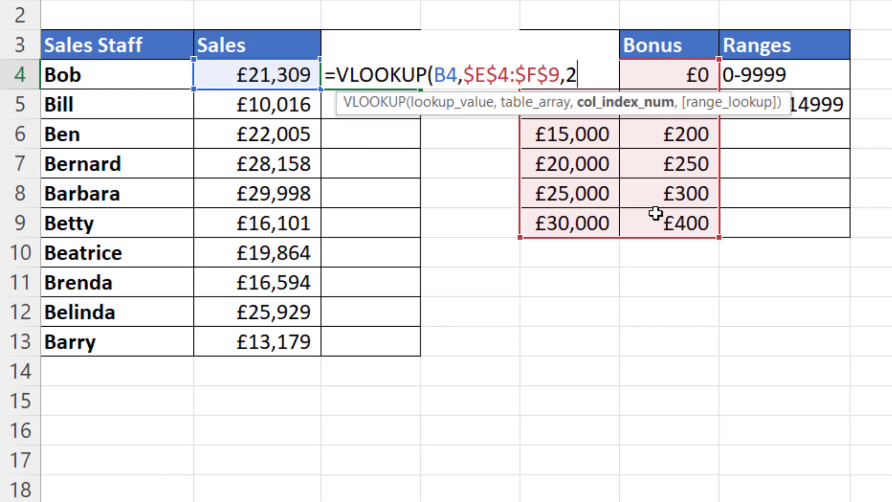
pyautogui.write('2,')
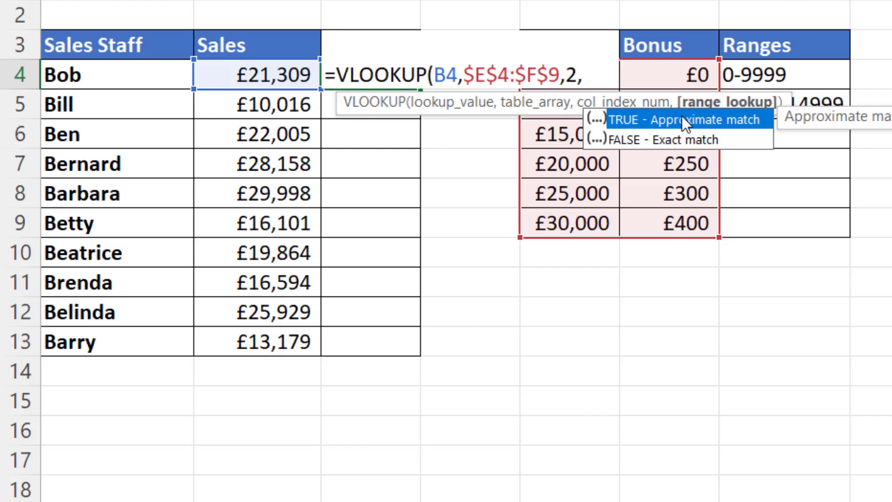
pyautogui.press('BackSpace')
pyautogui.write(')')
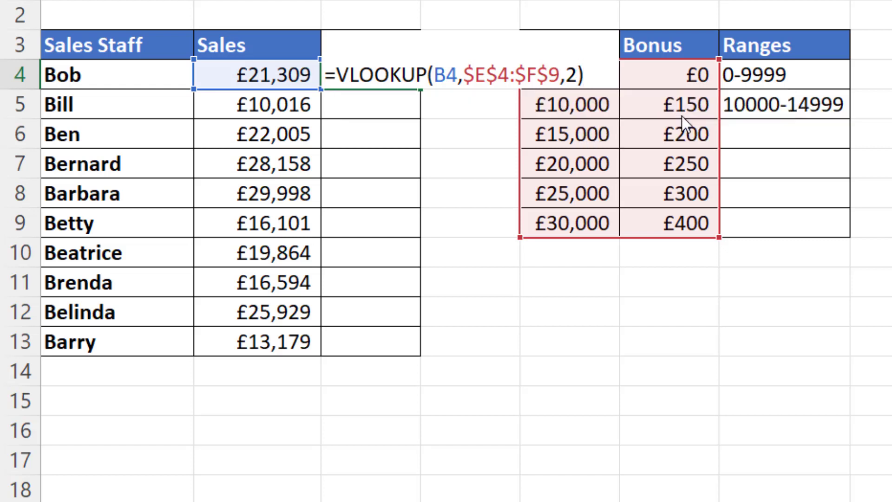
pyautogui.press('Return')
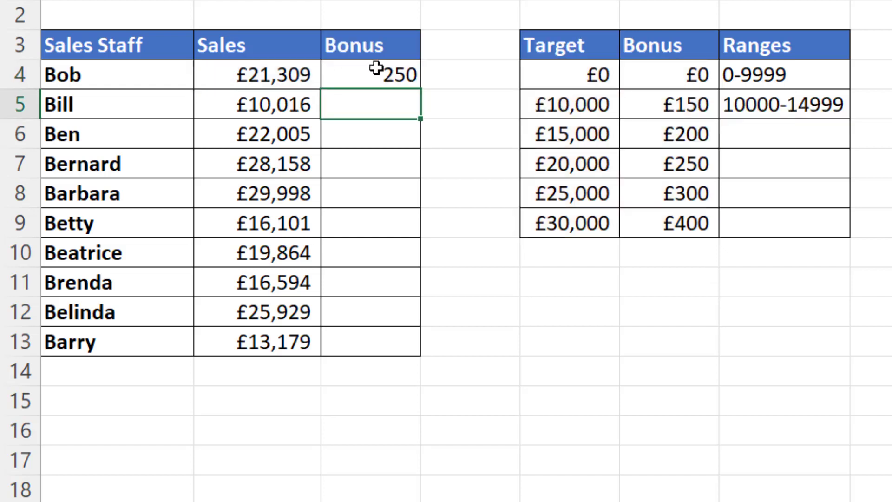
# - Fill the bonus formula down the Bonus column to C13
pyautogui.click(419, 79)
pyautogui.moveTo(423, 99); pyautogui.dragTo(421, 347)
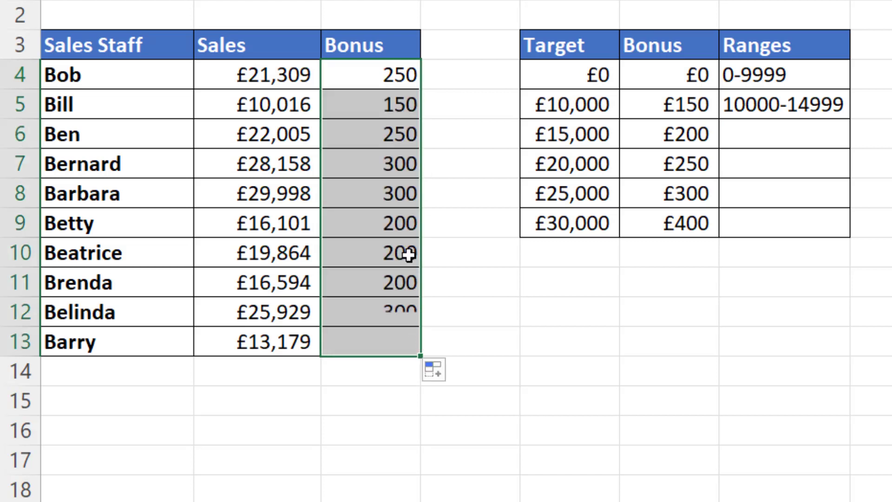
pyautogui.click(246, 75)
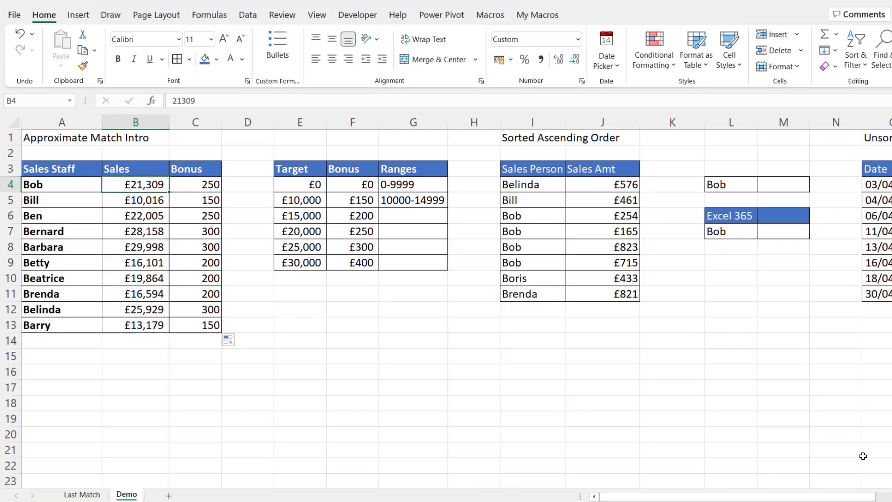
# - Enter the exact-match =VLOOKUP(L4,I4:J11,2,0) in M4, returning Bob's first sale of 254
pyautogui.click(877, 482)
pyautogui.click(877, 482)
pyautogui.click(877, 482)
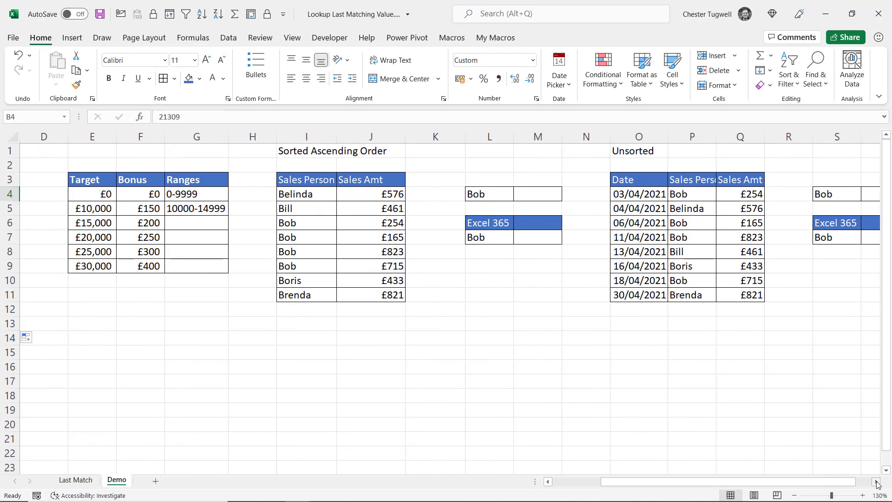
pyautogui.click(877, 482)
pyautogui.click(877, 483)
pyautogui.click(877, 482)
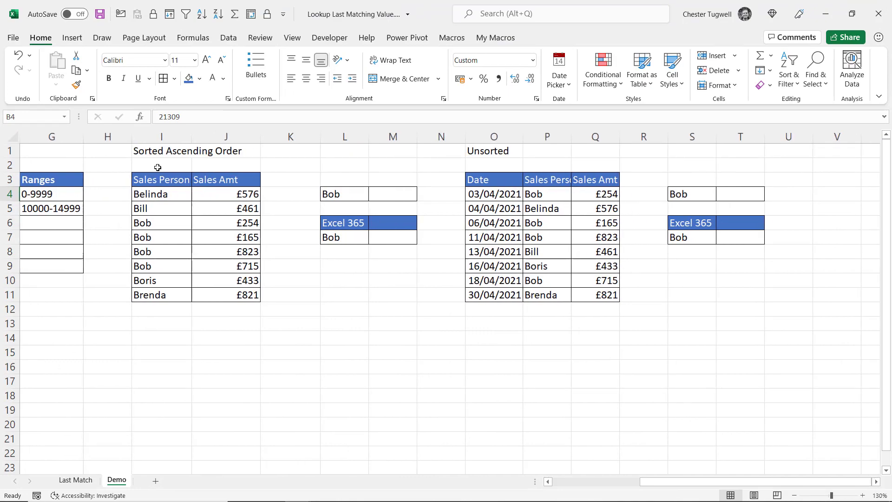
pyautogui.click(393, 195)
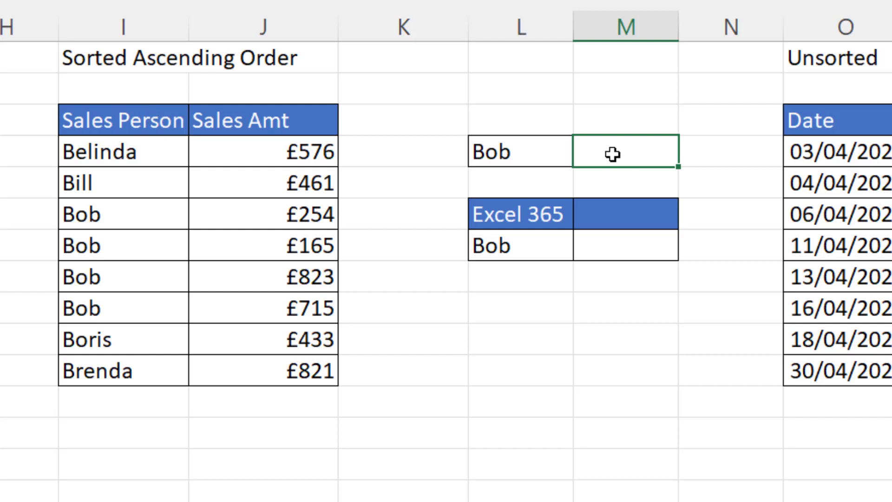
pyautogui.write('vlo')
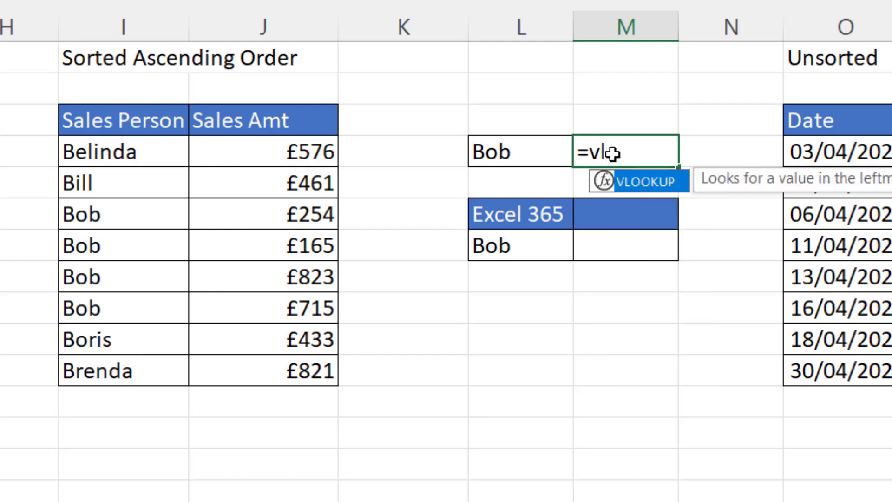
pyautogui.press('Tab')
pyautogui.click(506, 152)
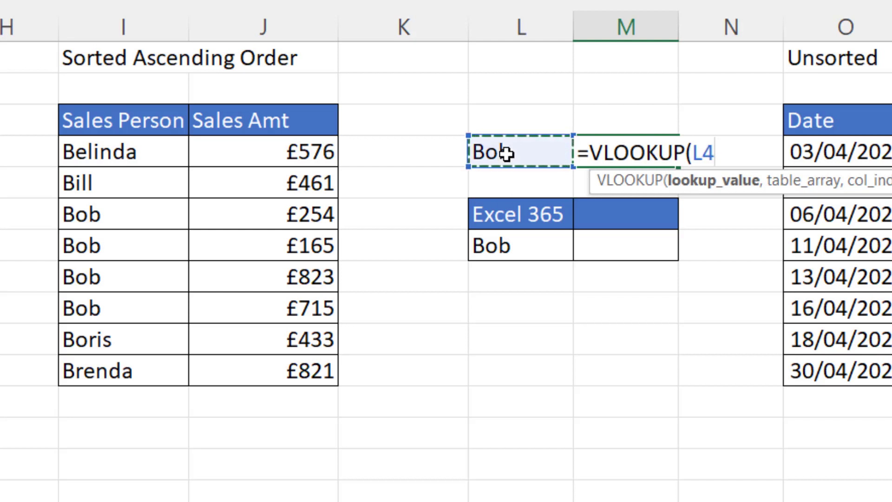
pyautogui.write(',')
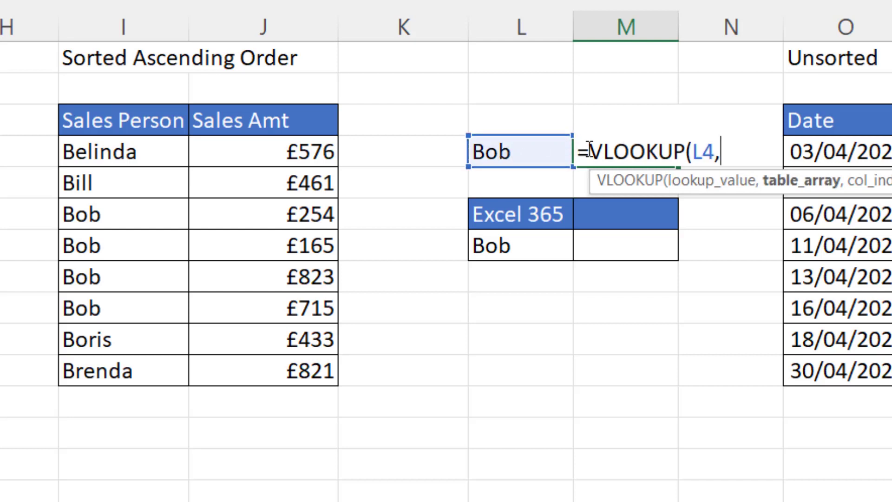
pyautogui.moveTo(80, 151); pyautogui.dragTo(283, 349)
pyautogui.write(',22')
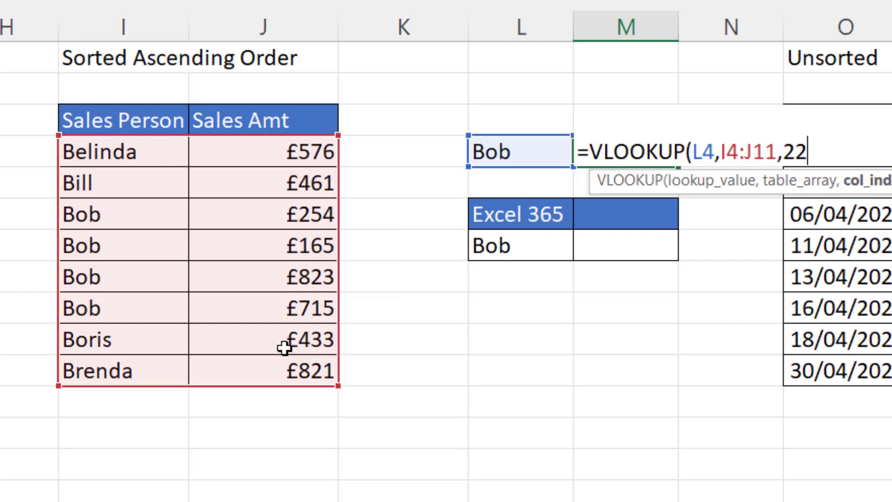
pyautogui.press('BackSpace')
pyautogui.write(',0')
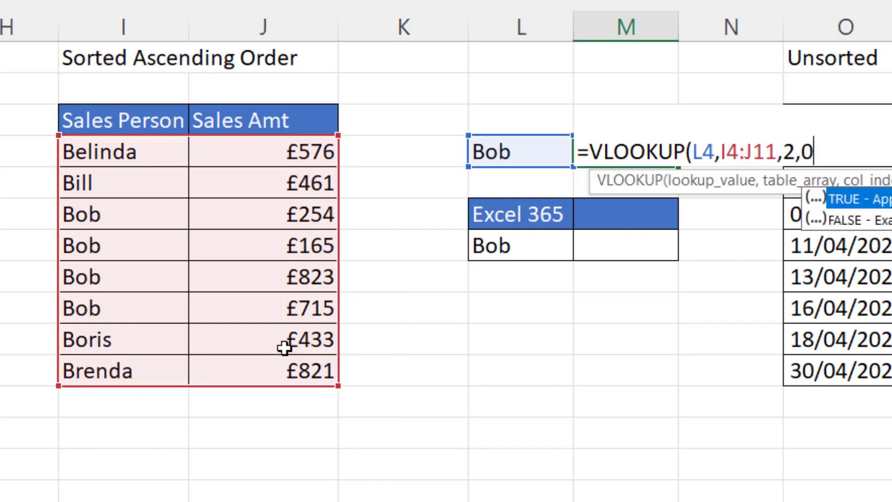
pyautogui.write(')')
pyautogui.press('Return')
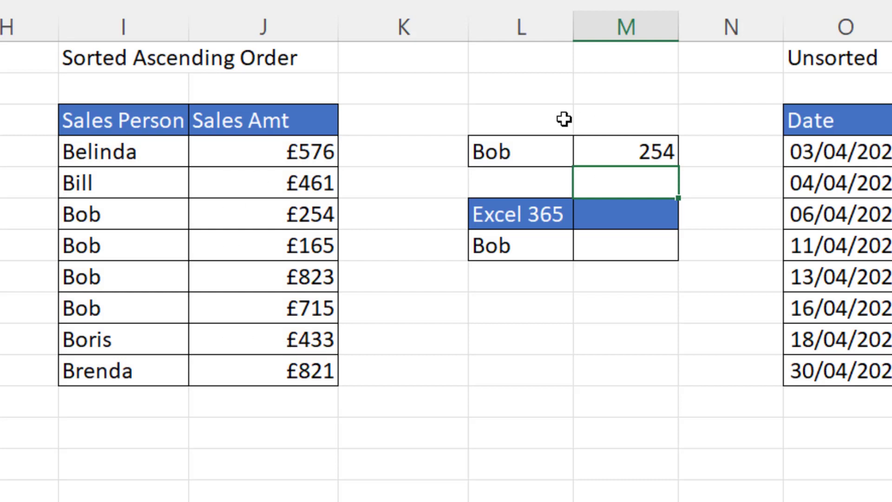
# - Remove the ,0 argument from M4's VLOOKUP so it returns 715
pyautogui.click(106, 215)
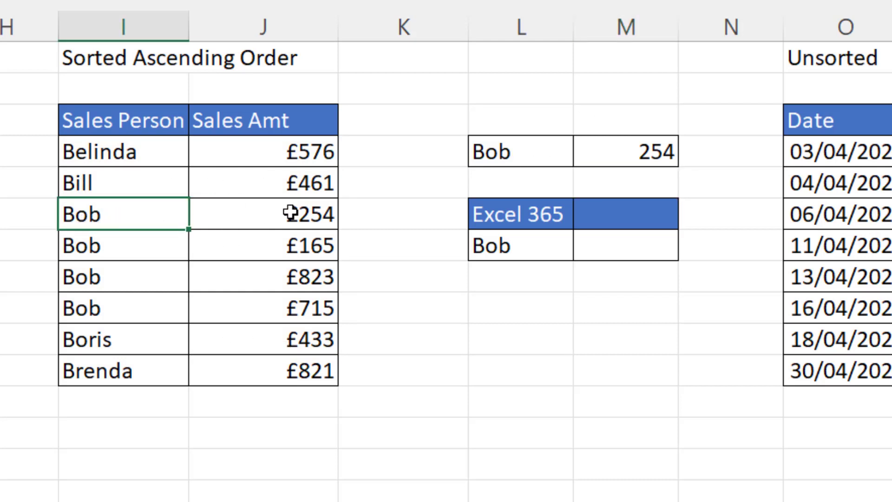
pyautogui.doubleClick(593, 155)
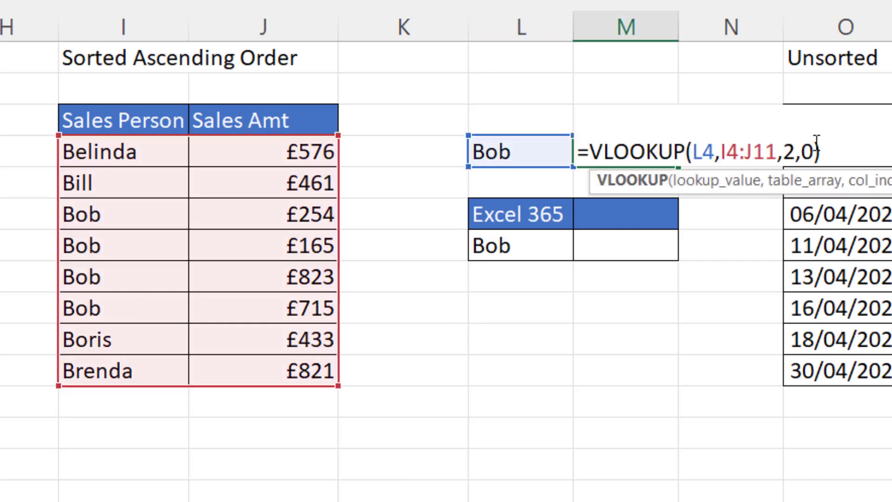
pyautogui.click(816, 141)
pyautogui.press('Delete')
pyautogui.press('BackSpace')
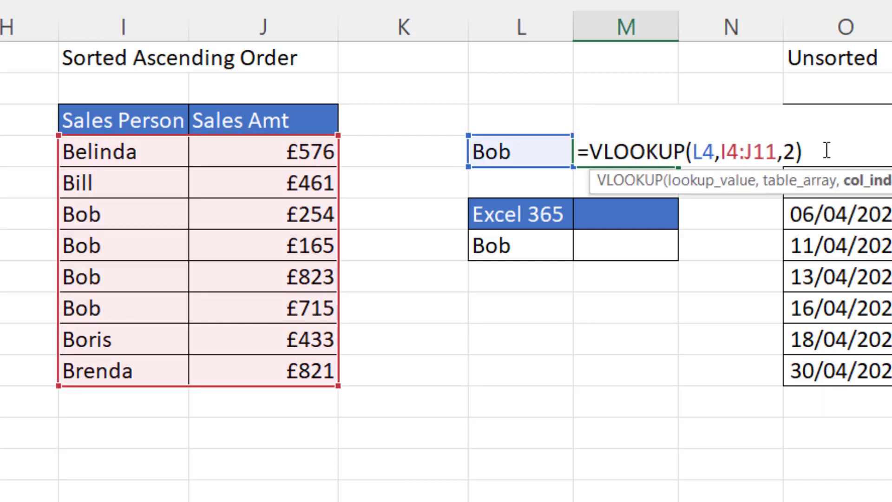
pyautogui.press('Return')
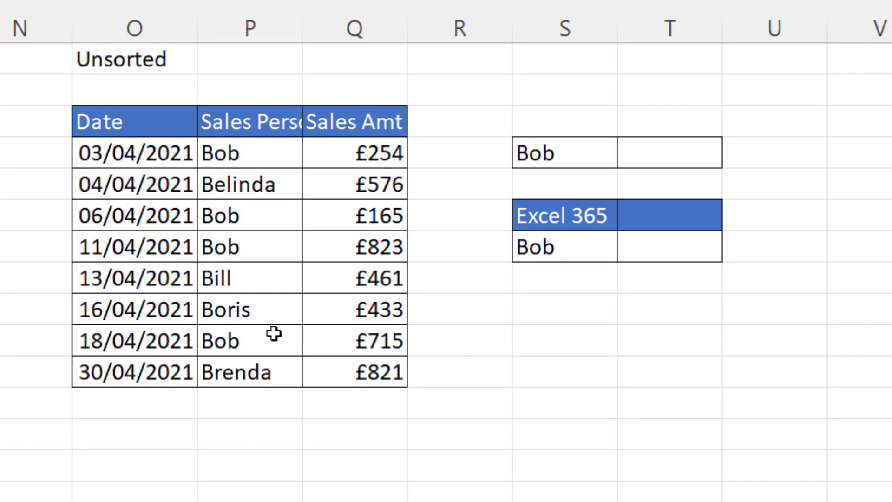
# - Autofit column P and enter =S4=P4:P11 in T4 to spill TRUE/FALSE flags
pyautogui.doubleClick(302, 26)
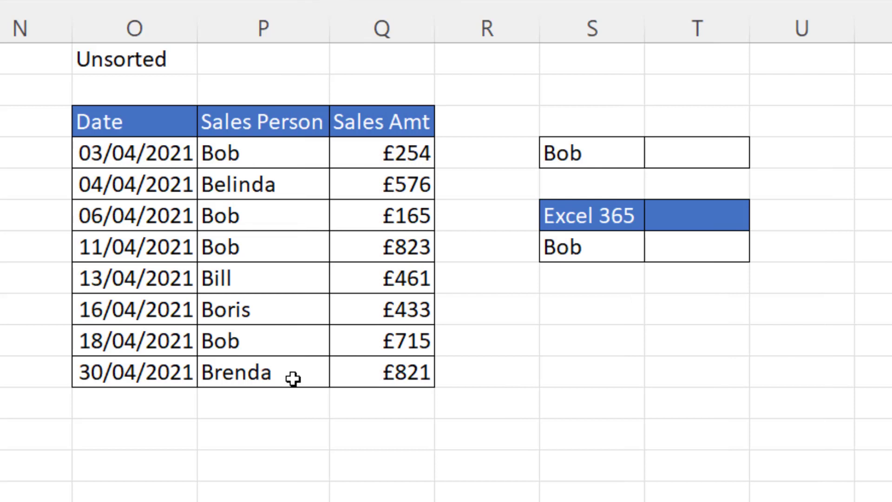
pyautogui.click(691, 158)
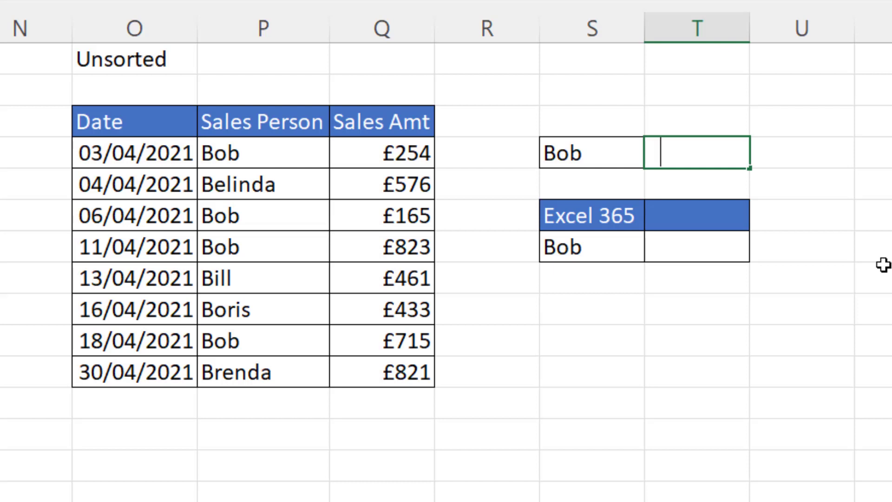
pyautogui.click(597, 159)
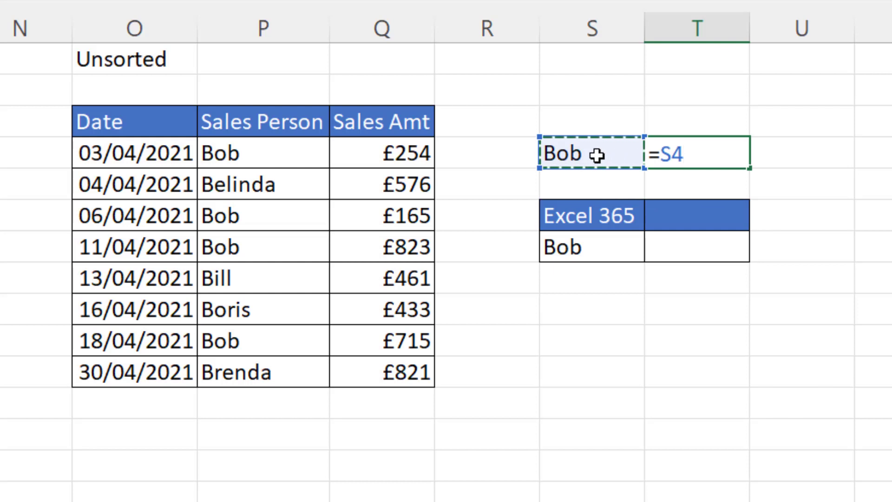
pyautogui.write('+')
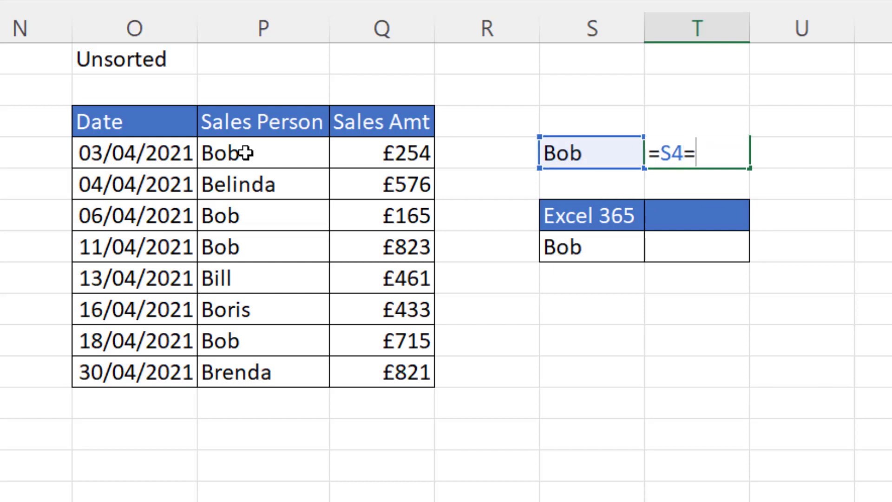
pyautogui.moveTo(247, 149); pyautogui.dragTo(258, 370)
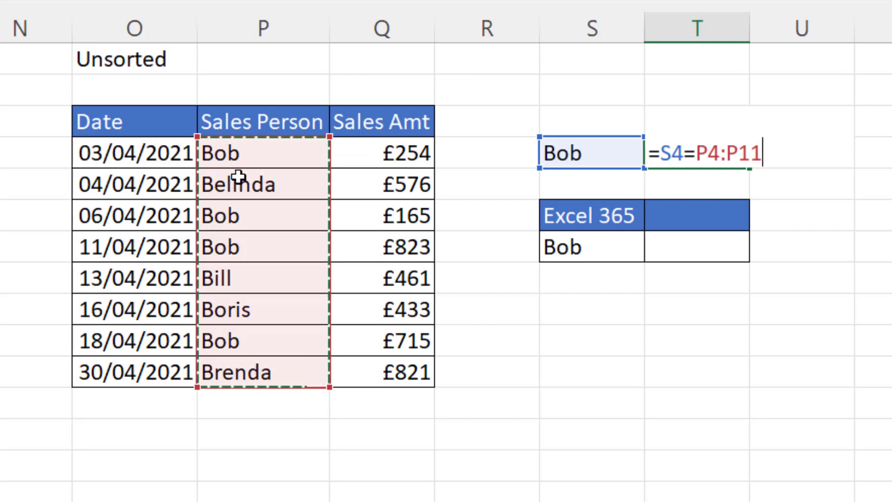
pyautogui.press('Return')
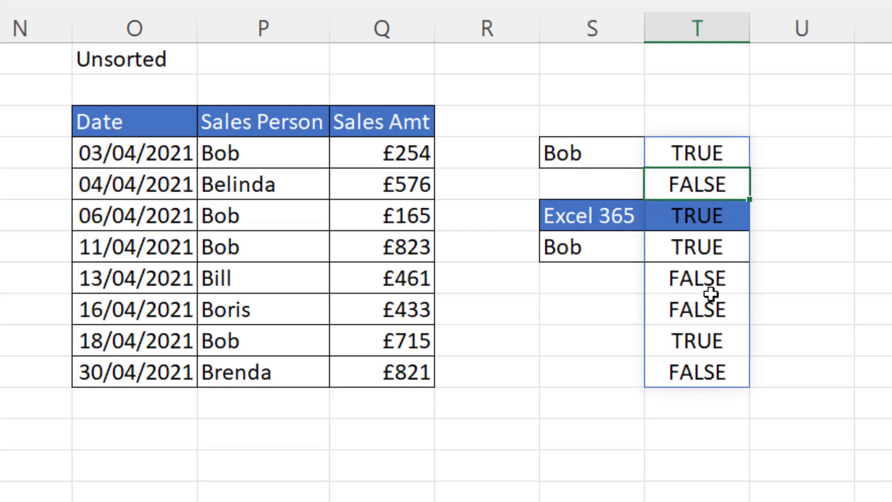
# - Preview the comparison's TRUE/FALSE array with F9, then undo back to the formula
pyautogui.doubleClick(699, 148)
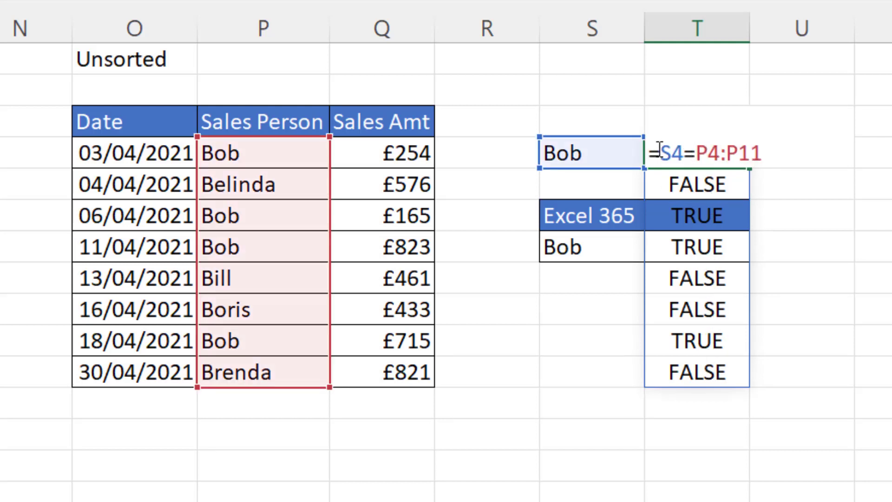
pyautogui.moveTo(662, 151); pyautogui.dragTo(772, 151)
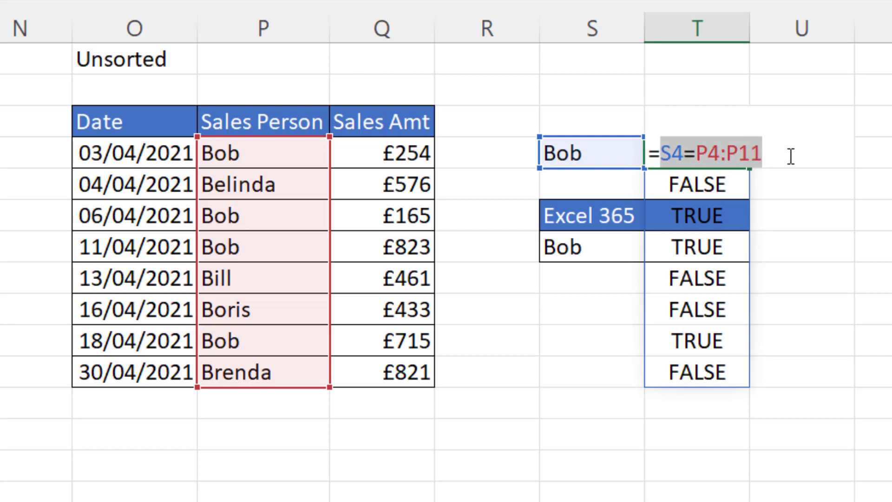
pyautogui.press('F9')
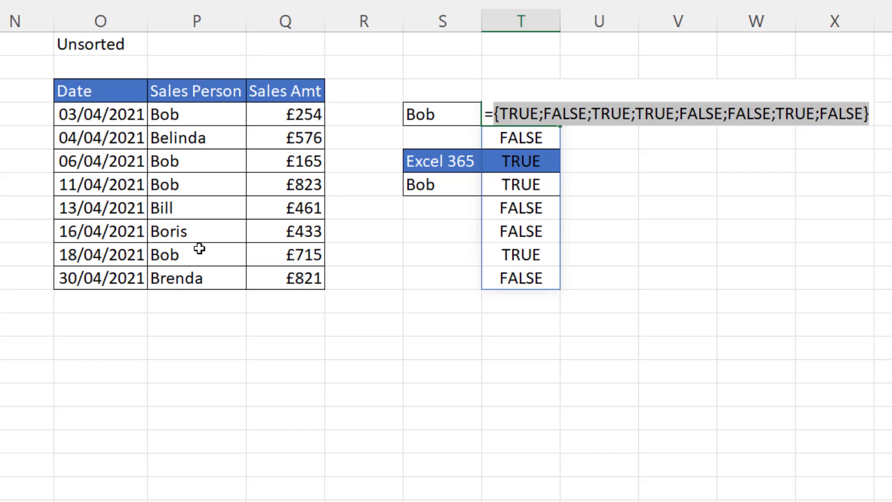
pyautogui.hotkey('ctrl', 'z')
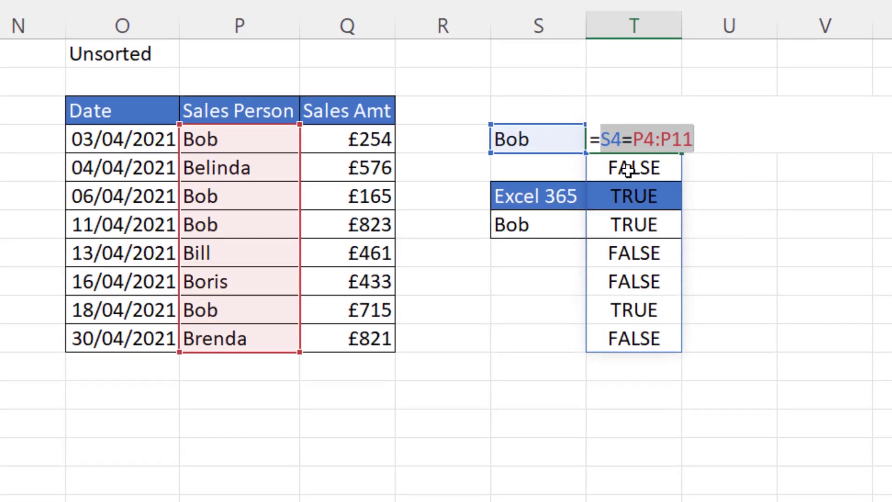
# - Change T4's formula to =1/(S4=P4:P11)
pyautogui.click(611, 142)
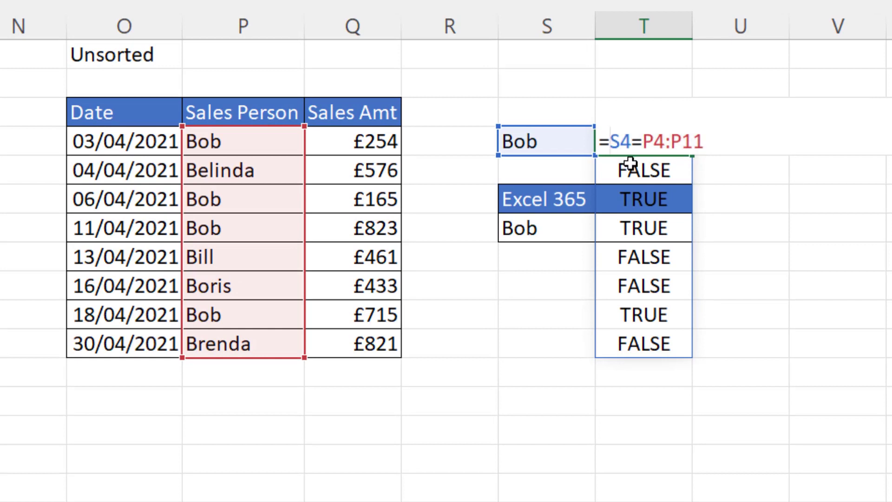
pyautogui.write('1')
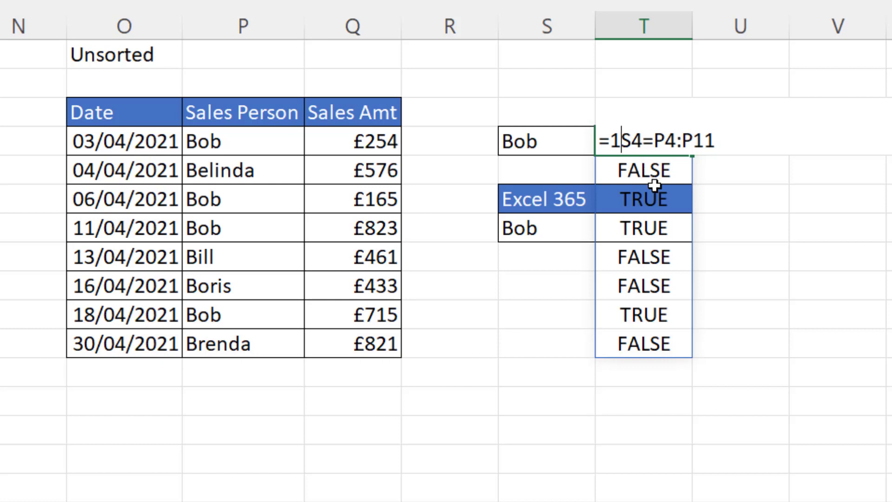
pyautogui.write('/(')
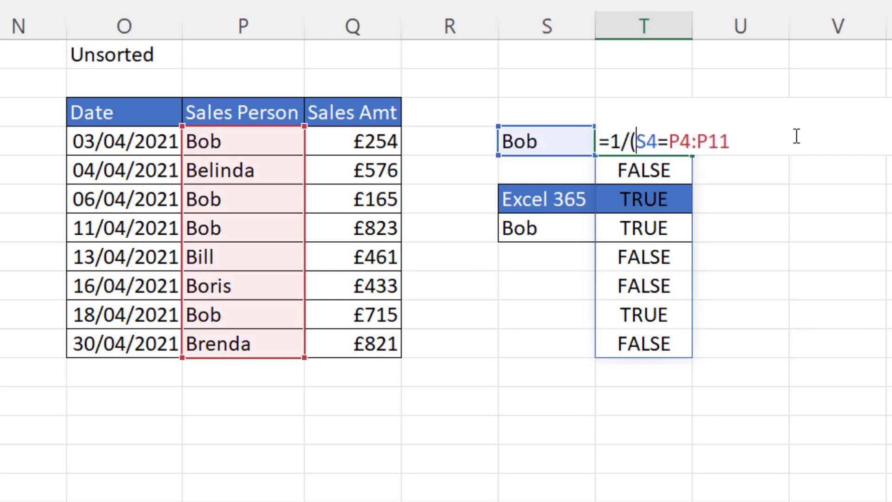
pyautogui.press('End')
pyautogui.write(')')
pyautogui.press('Return')
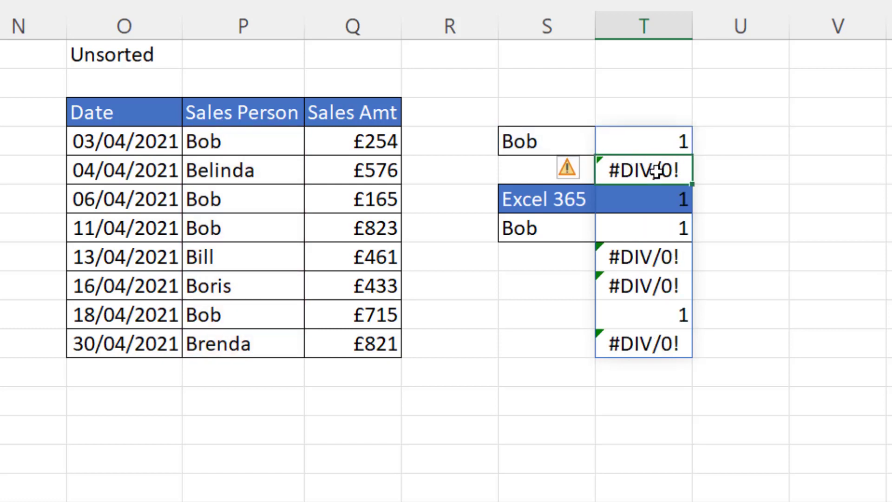
# - Preview the division's array of 1s and #DIV/0! with F9, then undo
pyautogui.doubleClick(662, 140)
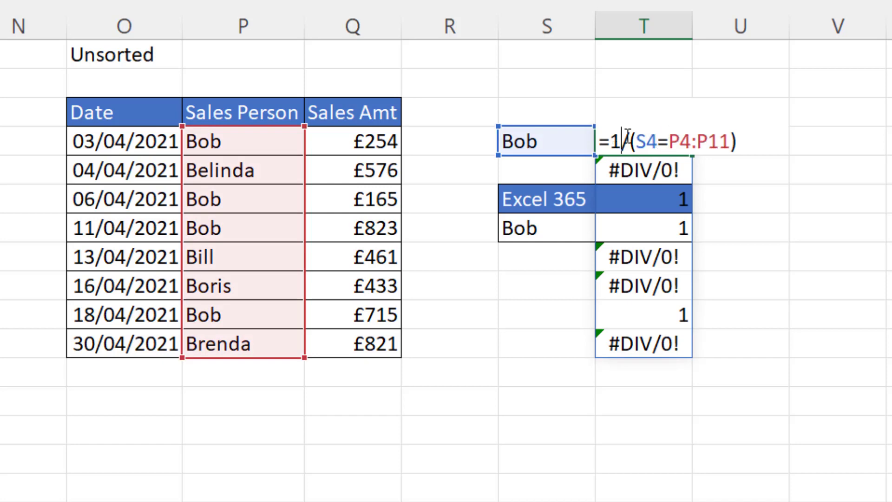
pyautogui.moveTo(611, 139); pyautogui.dragTo(812, 129)
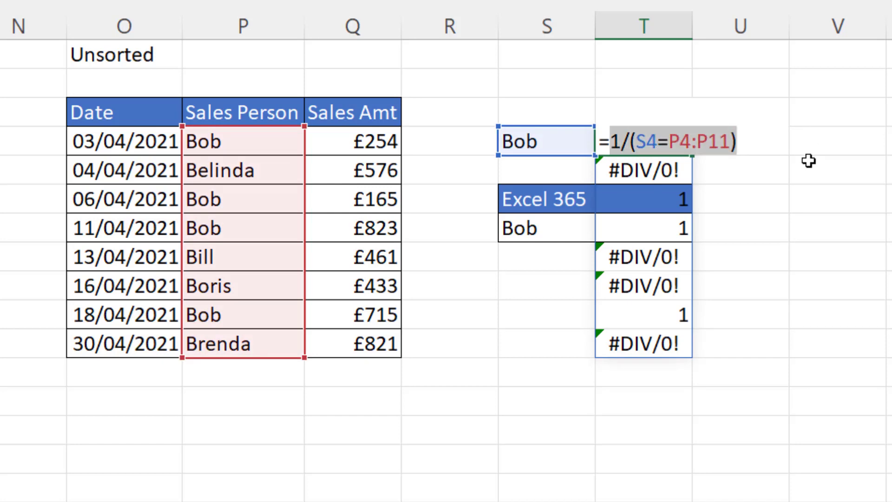
pyautogui.press('F9')
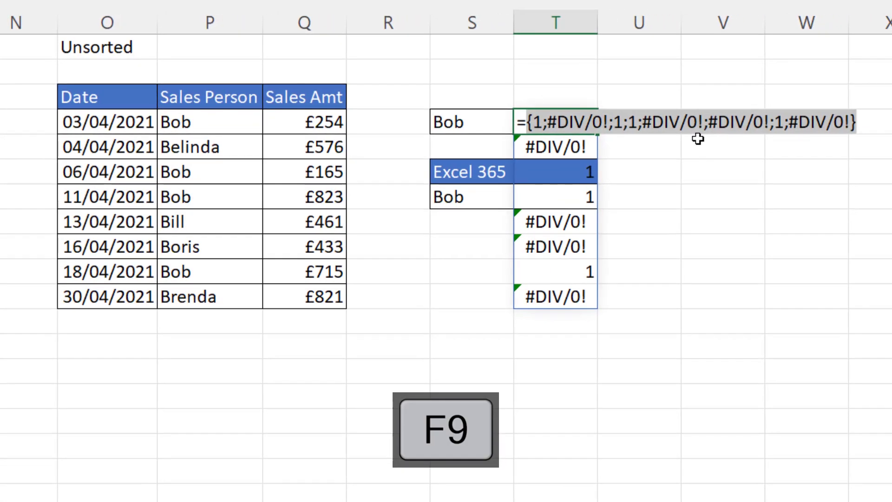
pyautogui.hotkey('ctrl', 'z')
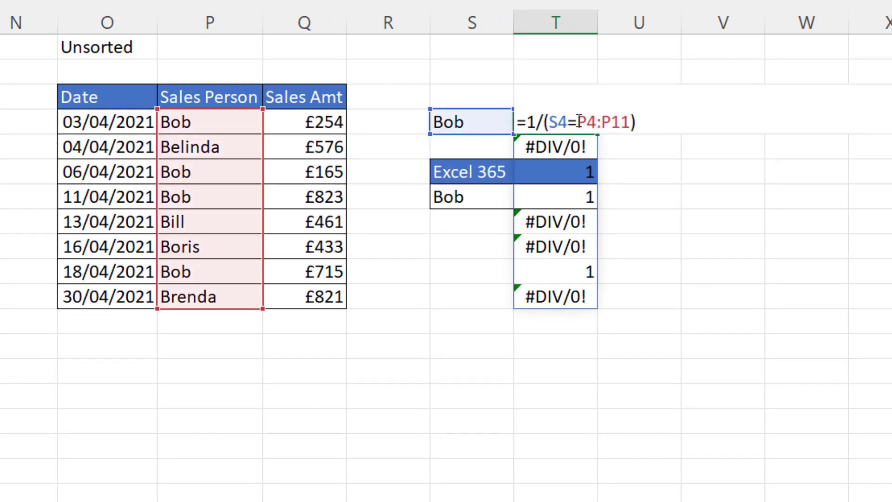
# - Wrap the formula in LOOKUP(2, and inspect the evaluated 1/(S4=P4:P11) array
pyautogui.write('LOOKUP(')
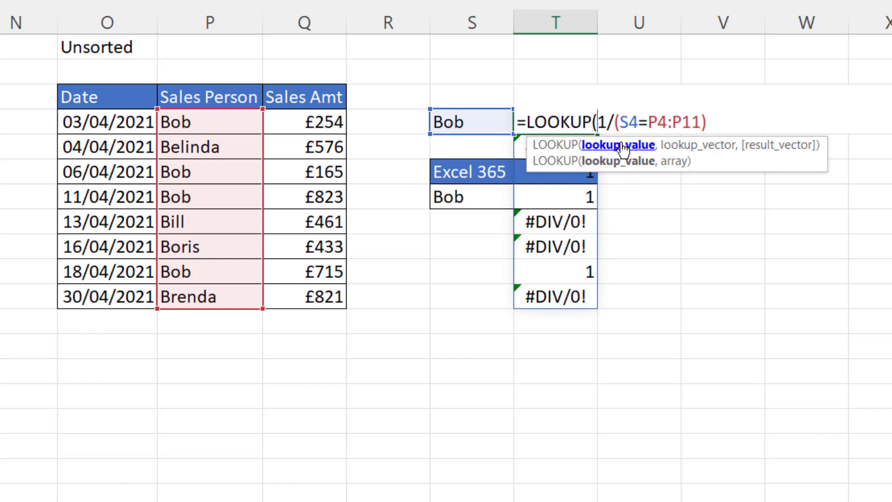
pyautogui.write('2')
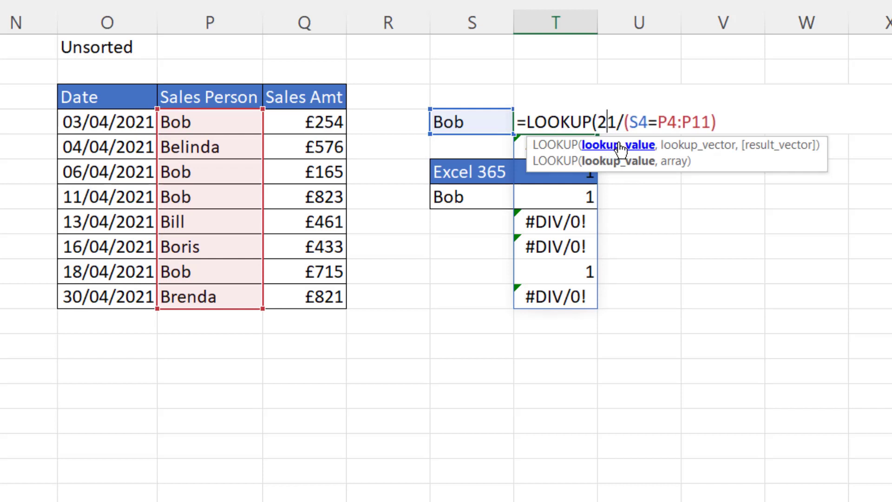
pyautogui.write(',')
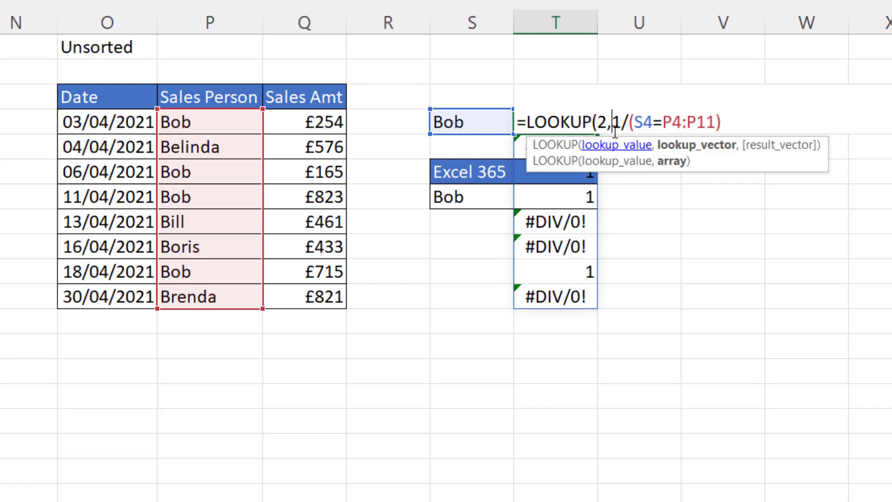
pyautogui.moveTo(614, 123); pyautogui.dragTo(755, 120)
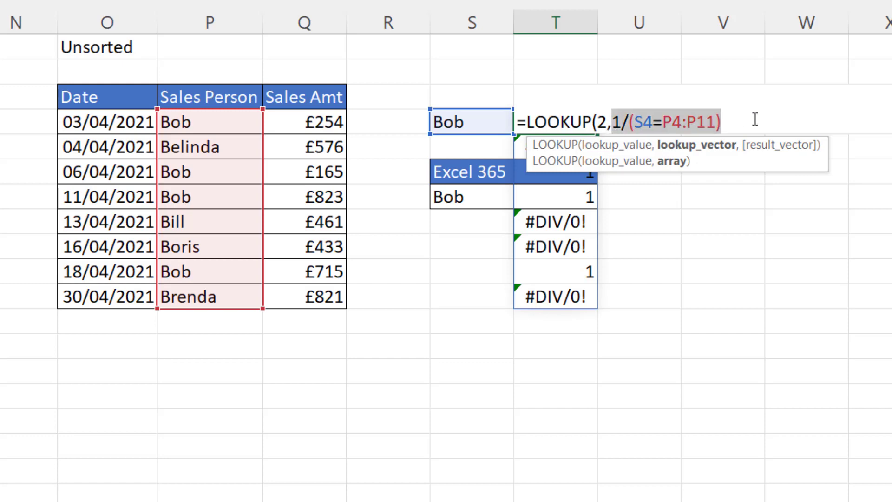
pyautogui.press('F9')
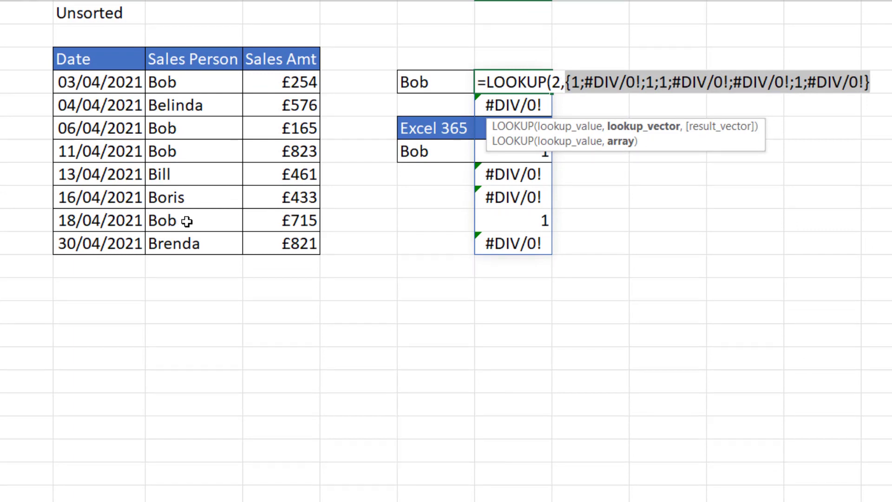
pyautogui.click(801, 80)
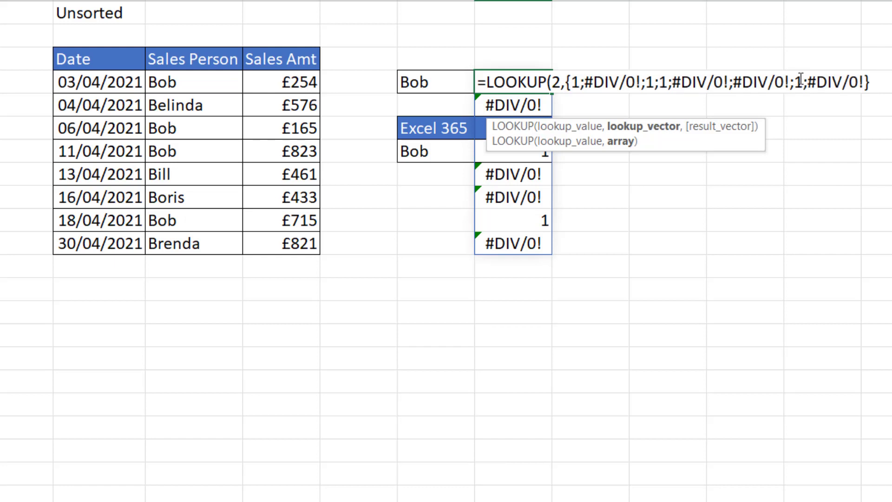
pyautogui.moveTo(802, 80); pyautogui.dragTo(793, 80)
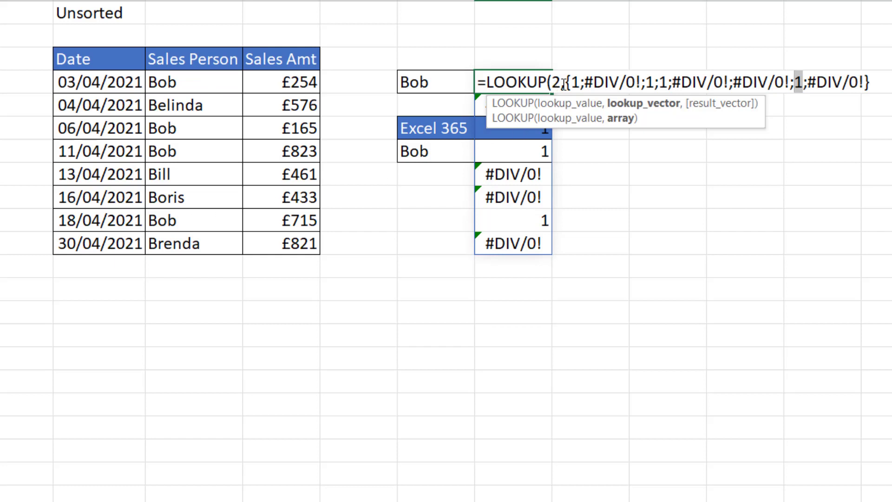
pyautogui.hotkey('ctrl', 'z')
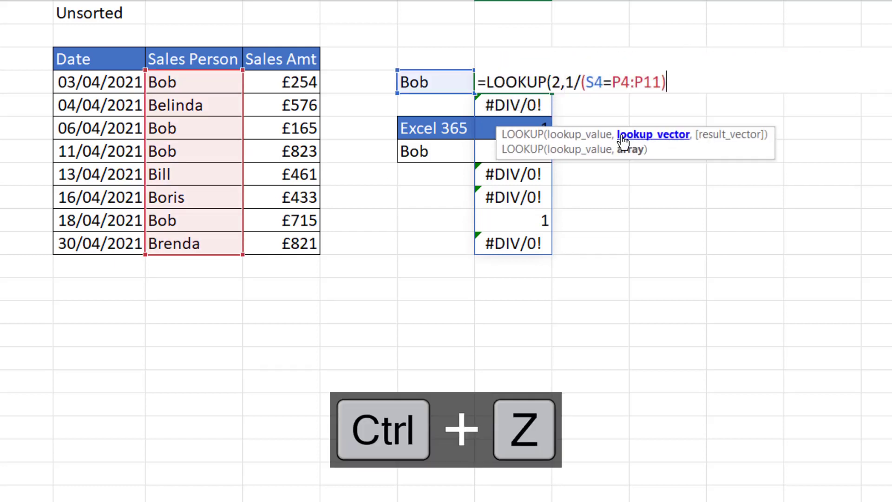
# - Add Q4:Q11 as the result range and close LOOKUP so it returns 715
pyautogui.moveTo(565, 82); pyautogui.dragTo(672, 82)
pyautogui.click(673, 82)
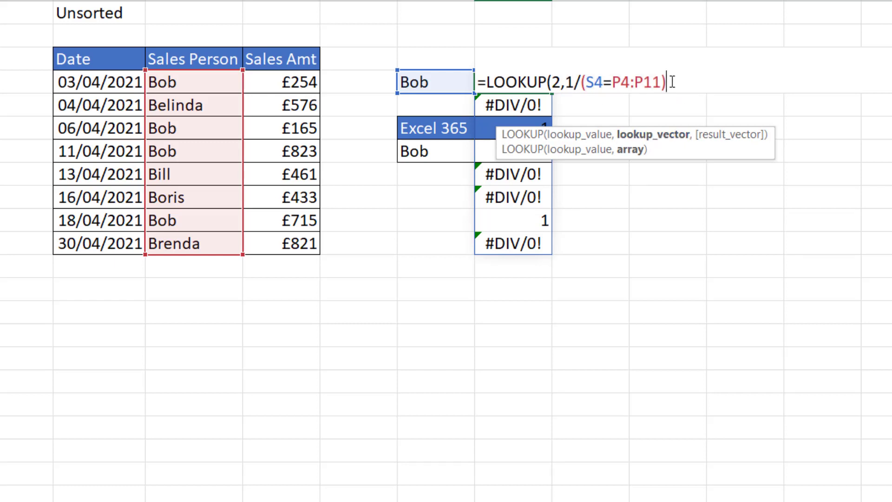
pyautogui.write(',')
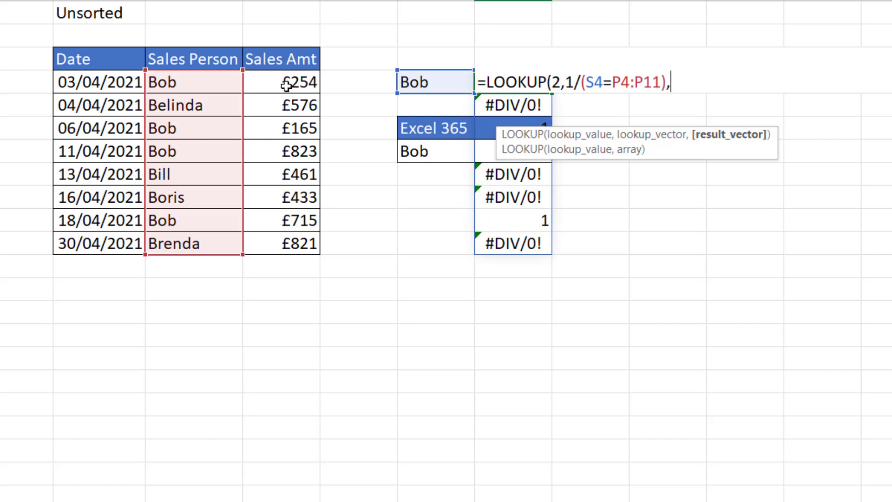
pyautogui.click(294, 83)
pyautogui.moveTo(292, 112); pyautogui.dragTo(306, 238)
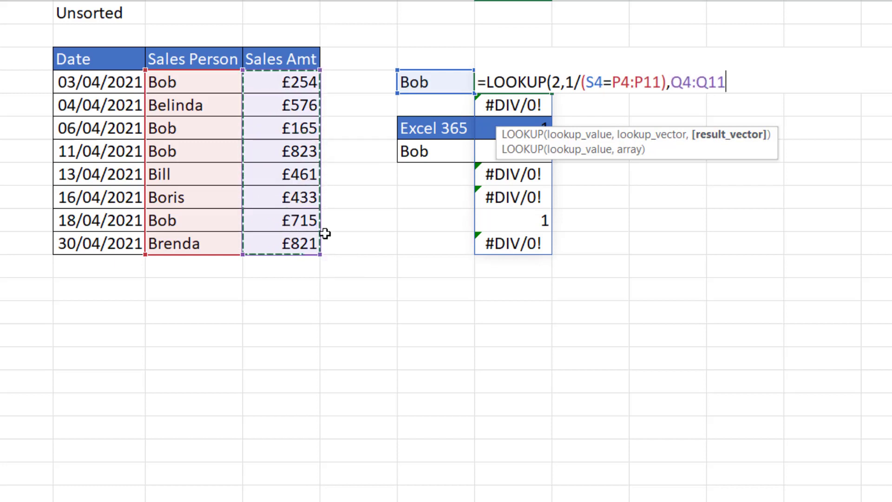
pyautogui.write(')')
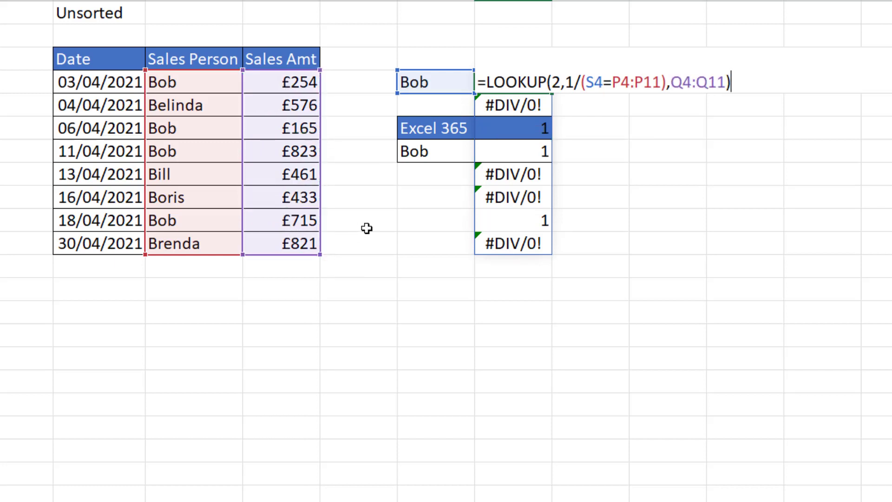
pyautogui.press('Return')
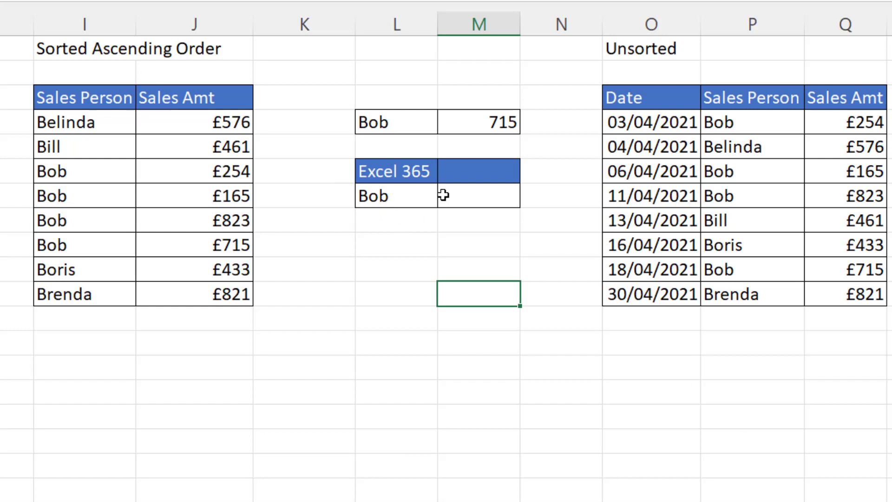
# - Enter =XLOOKUP(L7,I4:I11,J4:J11,,,-1) in M7 to find Bob's last sale, 715
pyautogui.click(492, 194)
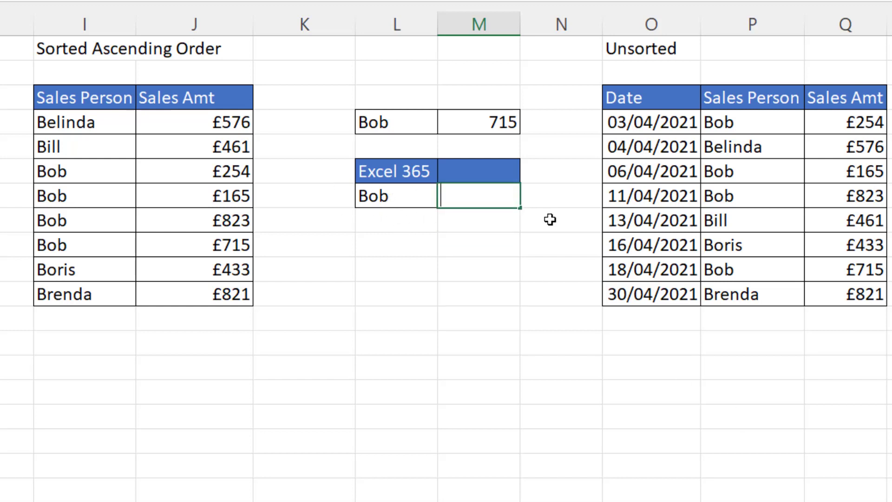
pyautogui.write('=xl')
pyautogui.press('Tab')
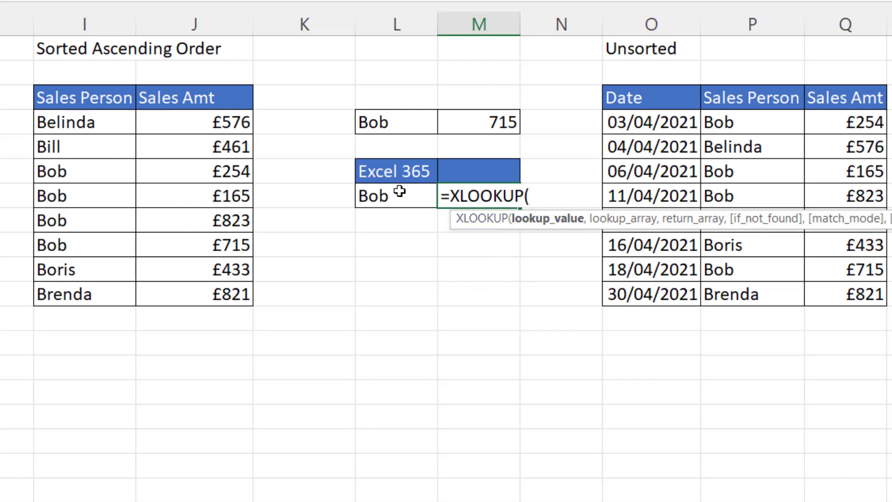
pyautogui.click(377, 195)
pyautogui.write(',')
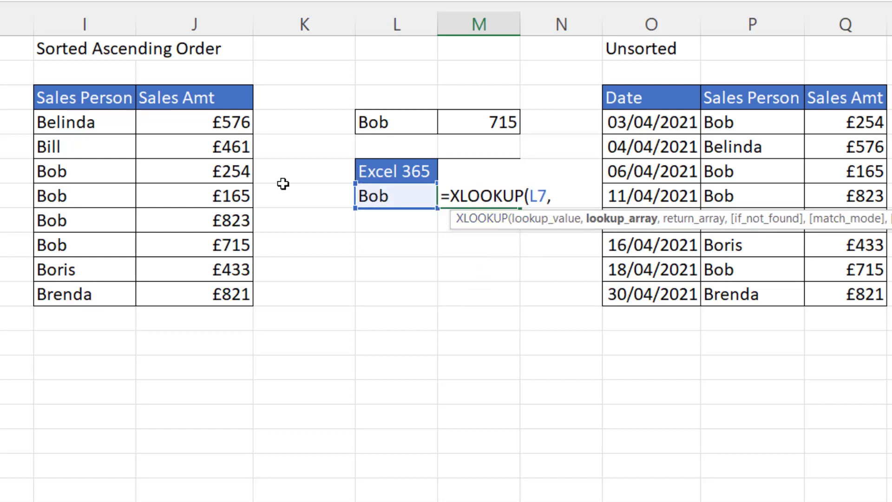
pyautogui.moveTo(88, 122); pyautogui.dragTo(103, 294)
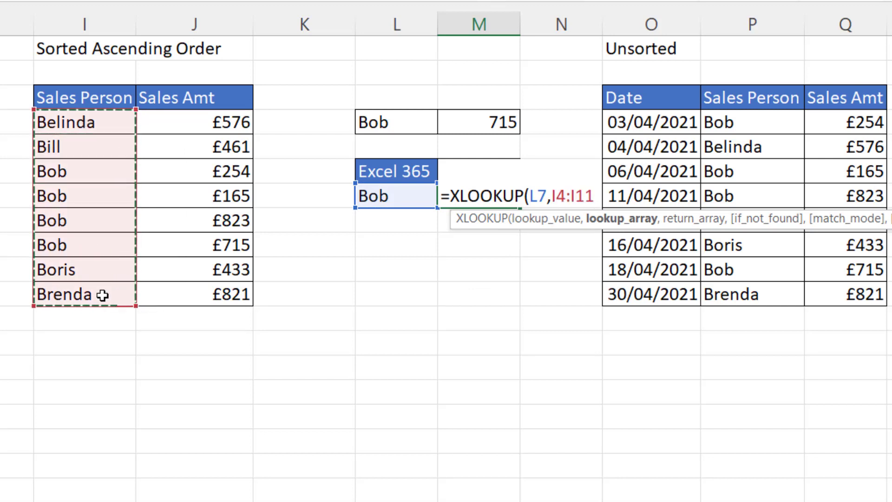
pyautogui.write(',')
pyautogui.moveTo(191, 121); pyautogui.dragTo(177, 290)
pyautogui.write(',')
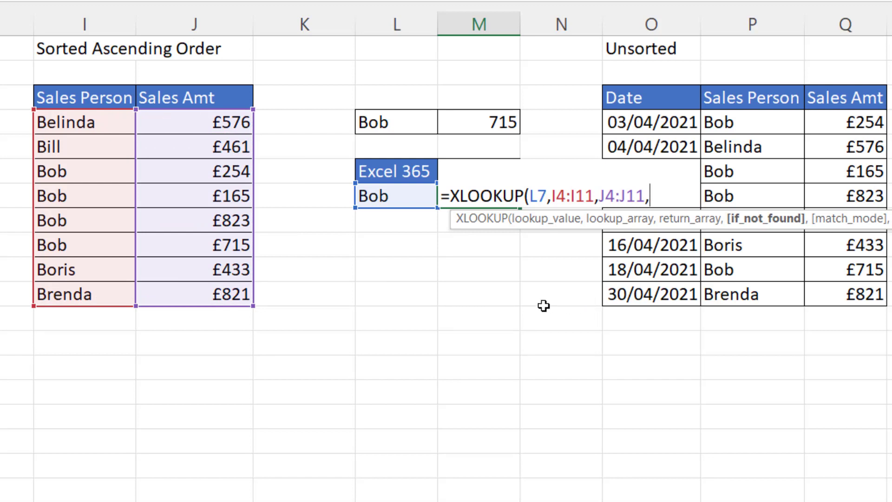
pyautogui.write(',')
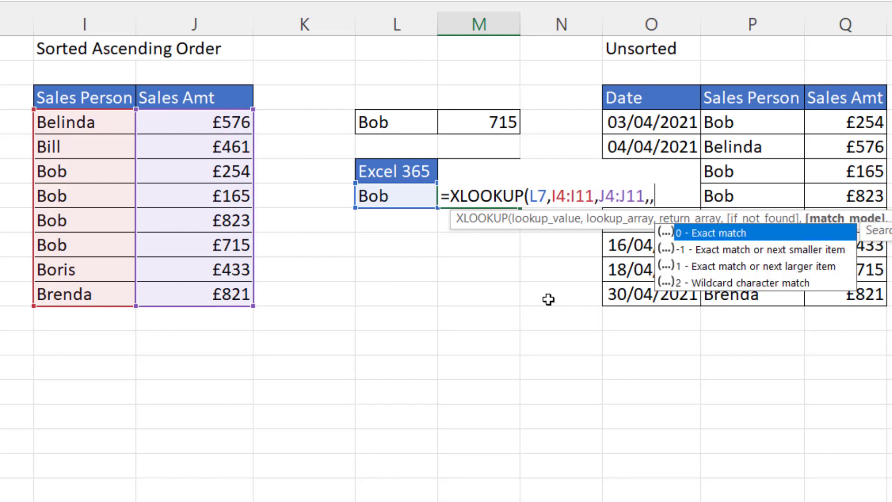
pyautogui.write(',')
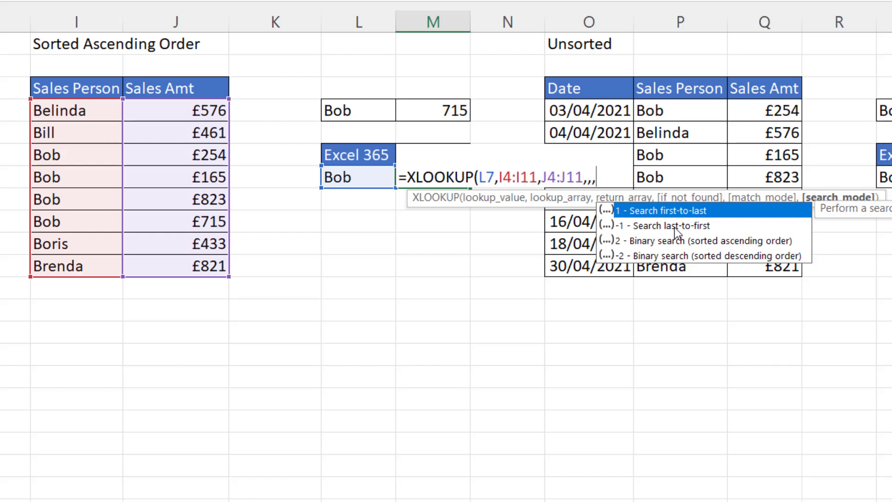
pyautogui.doubleClick(675, 226)
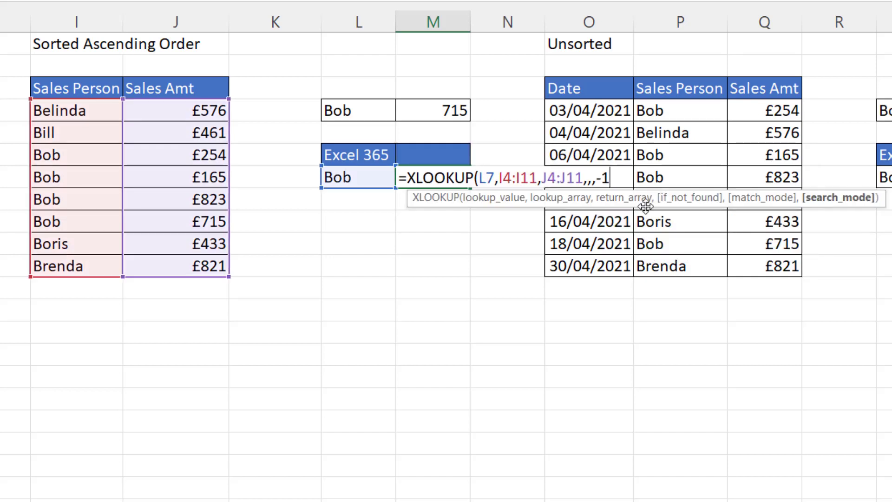
pyautogui.write(')')
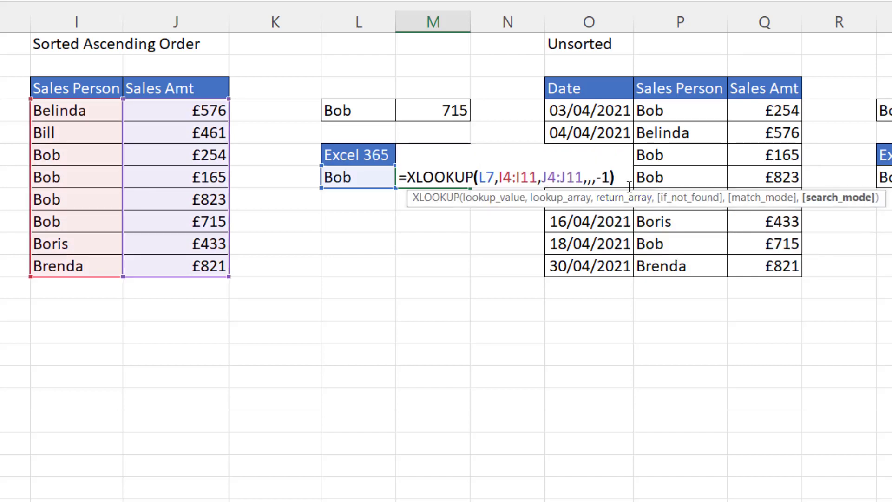
pyautogui.press('Return')
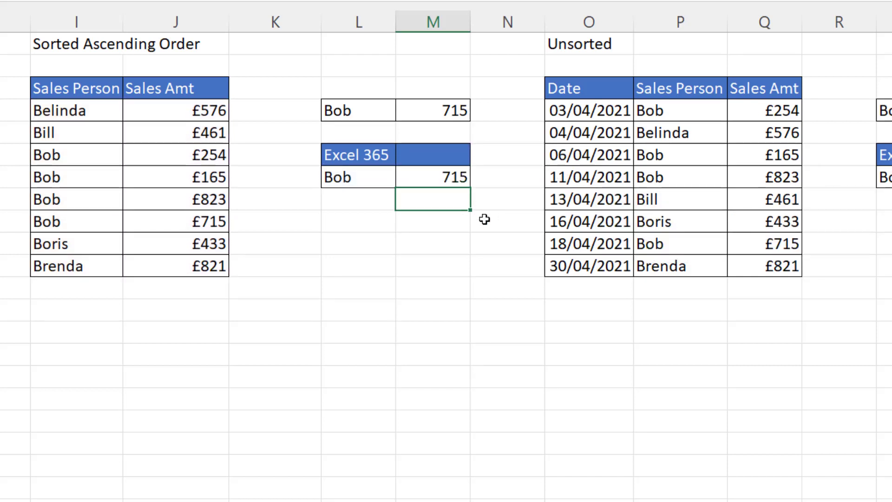
# - Enter =XLOOKUP(S7,P4:P11,Q4:Q11,,,-1) in T7, searching the unsorted list last-to-first
pyautogui.hscroll(3, 443, 193)
pyautogui.hscroll(3, 565, 205)
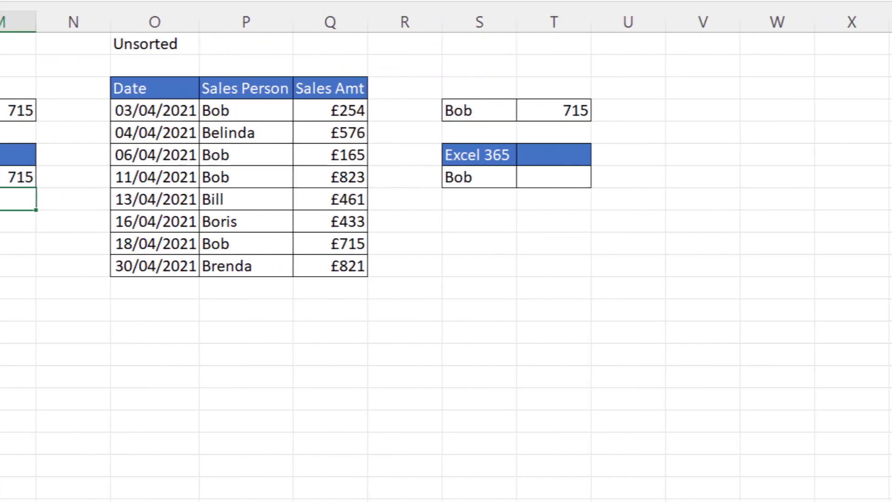
pyautogui.click(571, 176)
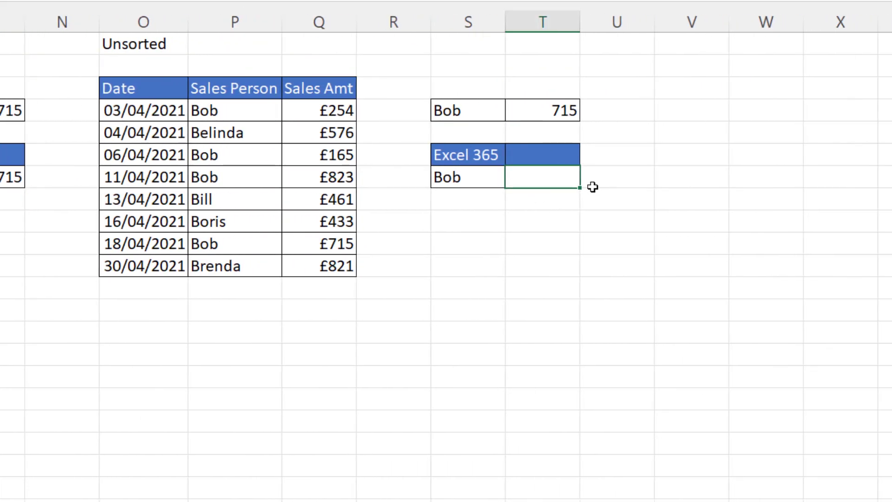
pyautogui.write('=xl')
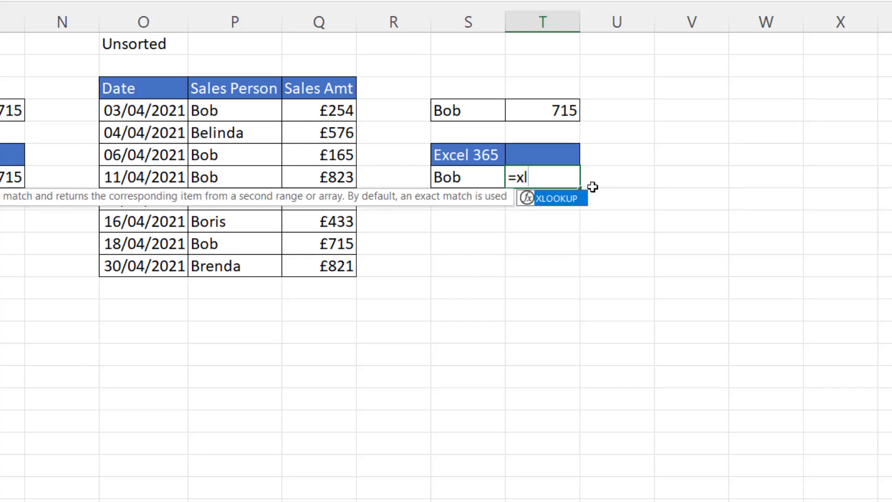
pyautogui.press('Tab')
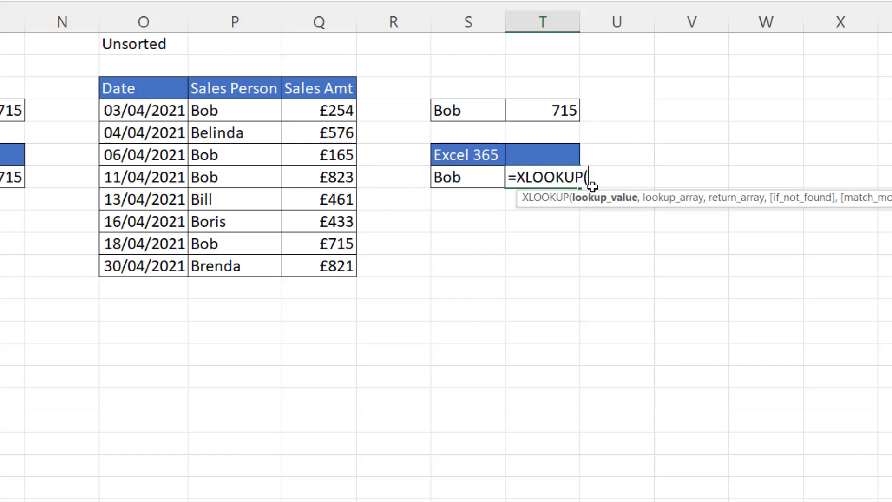
pyautogui.click(453, 177)
pyautogui.write(',')
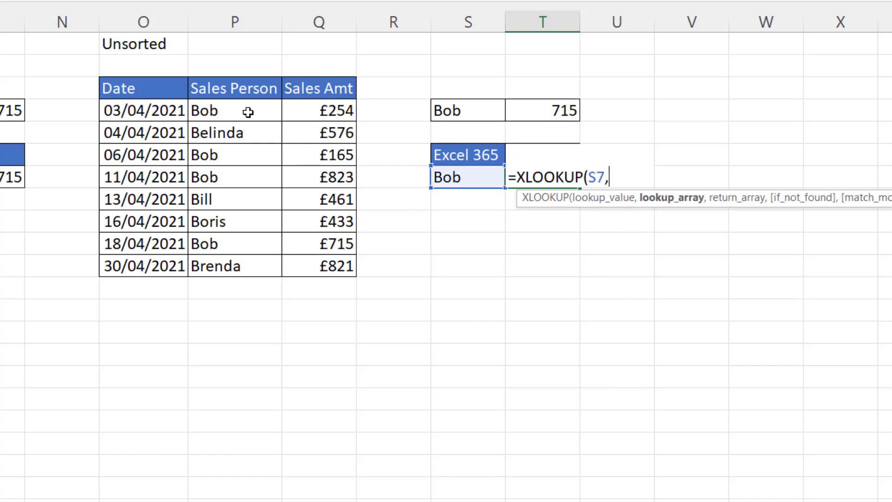
pyautogui.moveTo(249, 112); pyautogui.dragTo(255, 264)
pyautogui.write(',')
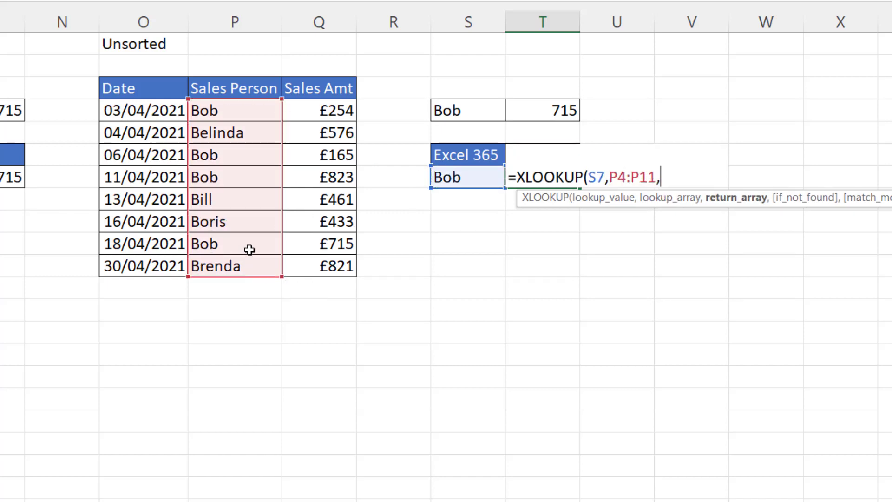
pyautogui.moveTo(307, 110); pyautogui.dragTo(298, 257)
pyautogui.write(',')
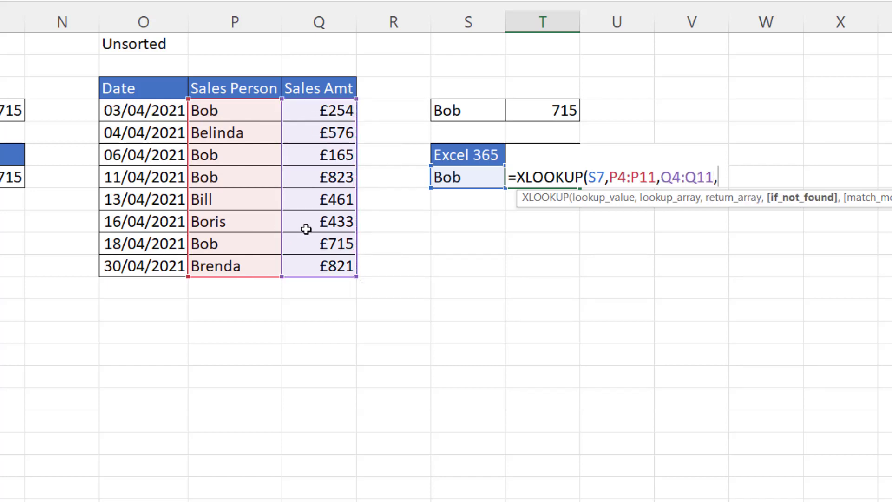
pyautogui.write(',,')
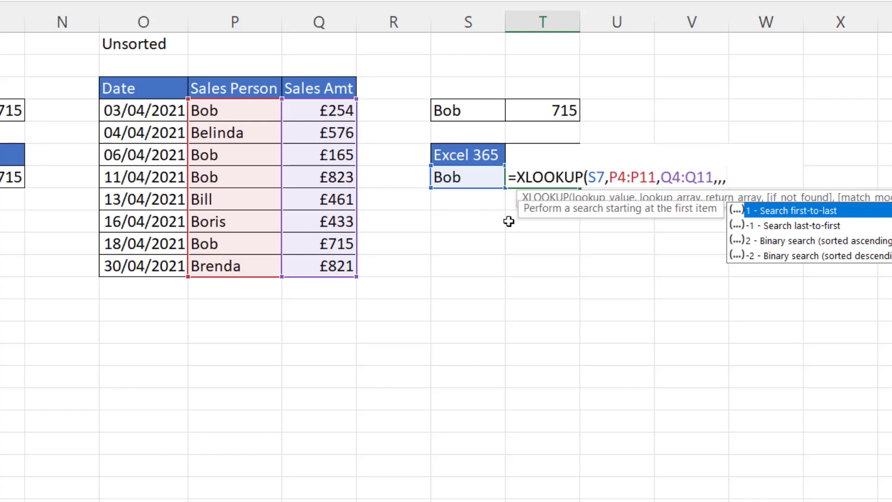
pyautogui.doubleClick(800, 227)
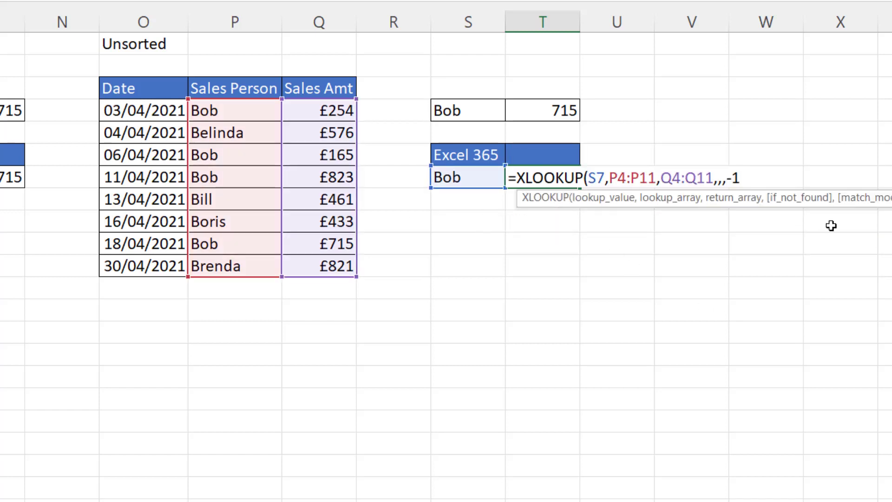
pyautogui.press('Return')
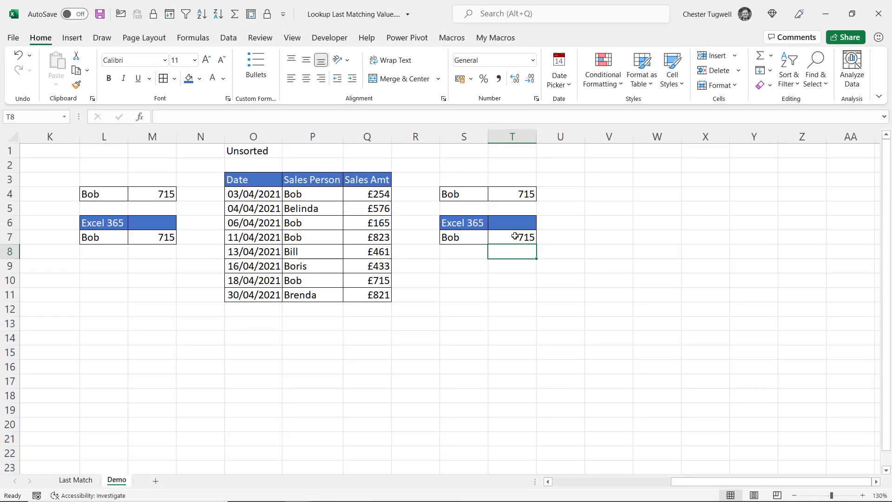
pyautogui.moveTo(704, 481); pyautogui.dragTo(650, 483)
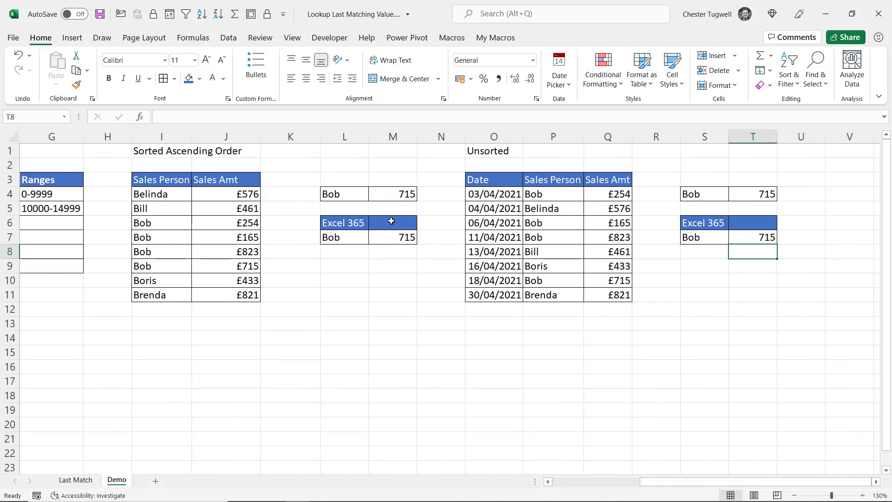